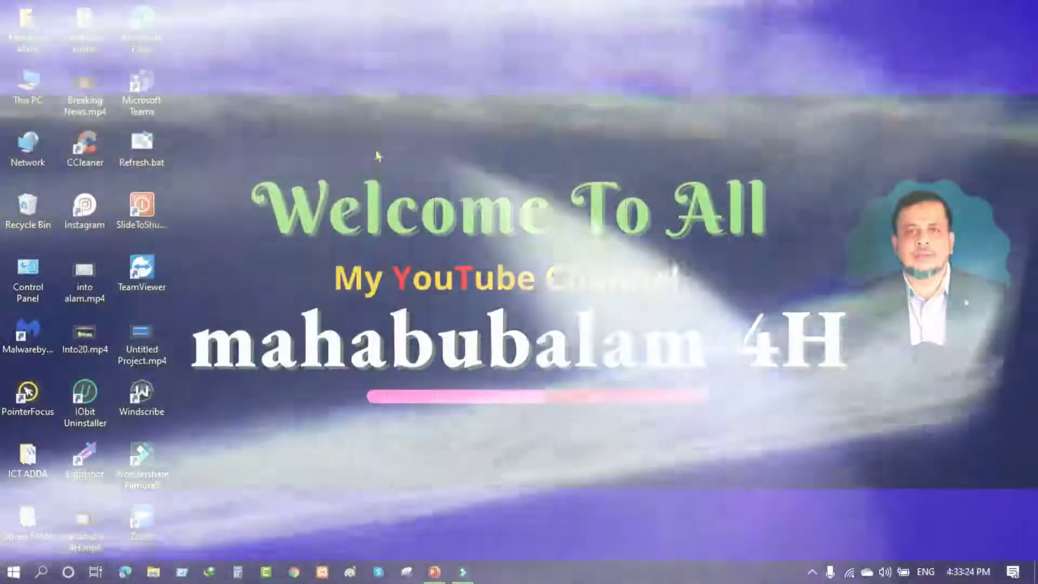
Refresh the Windows desktop from its right-click menu
{"action": "right_click", "coordinate": [359, 142]}
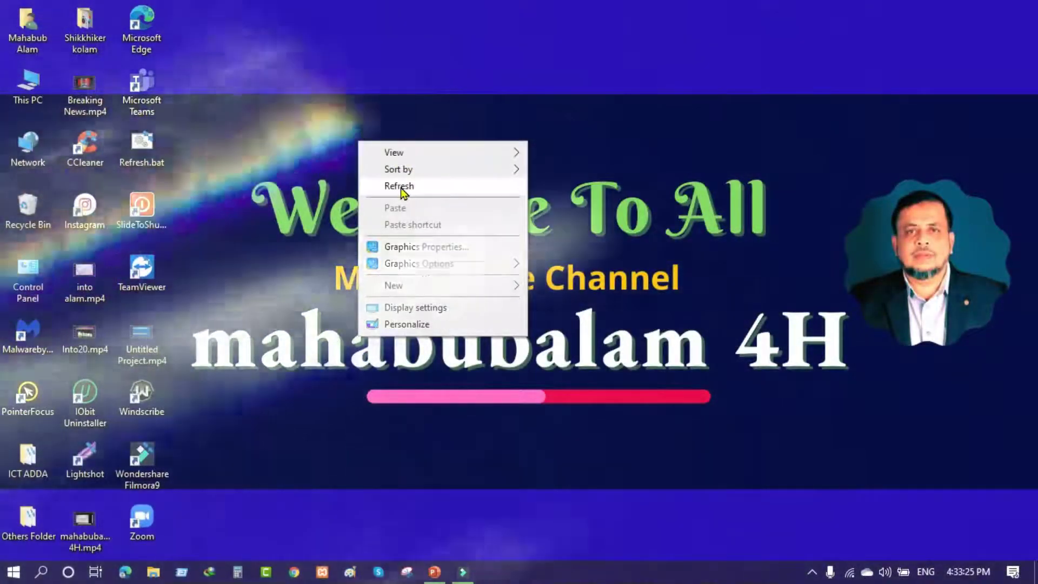
{"action": "left_click", "coordinate": [403, 187]}
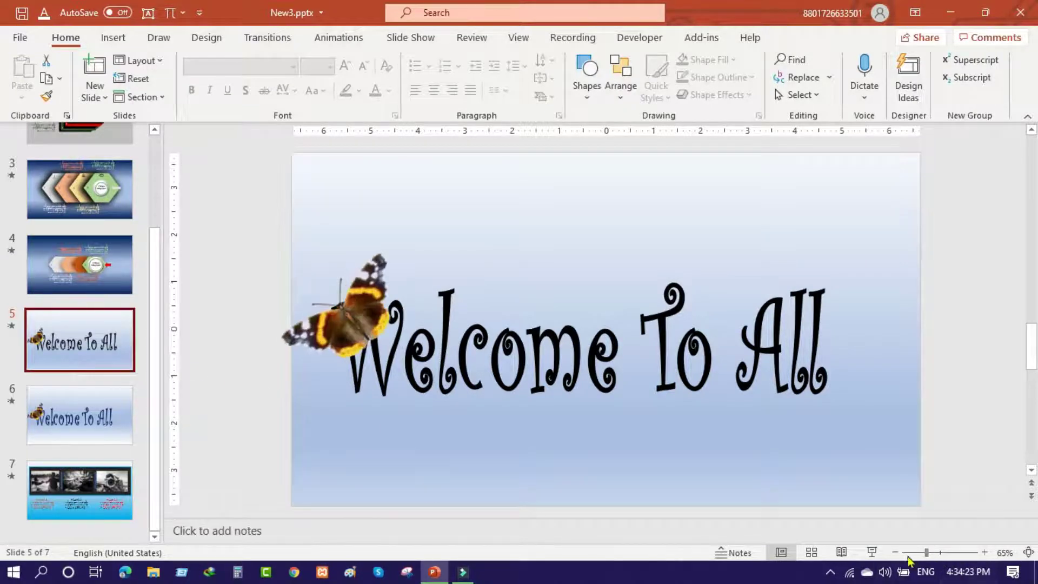
Play the Welcome To All slide as a full-screen slide show, then exit with Esc
{"action": "left_click", "coordinate": [871, 552]}
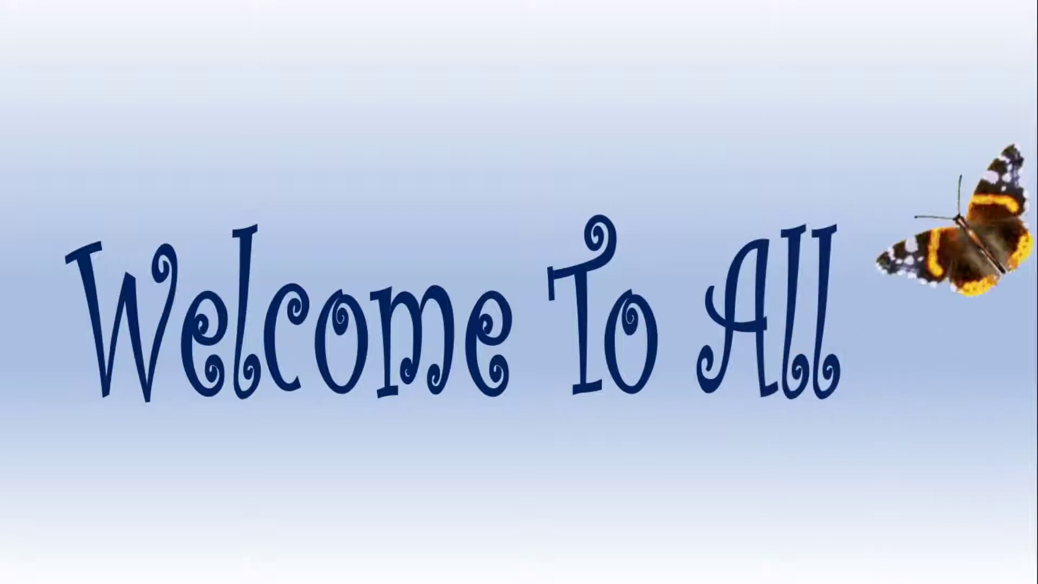
{"action": "key", "text": "Escape"}
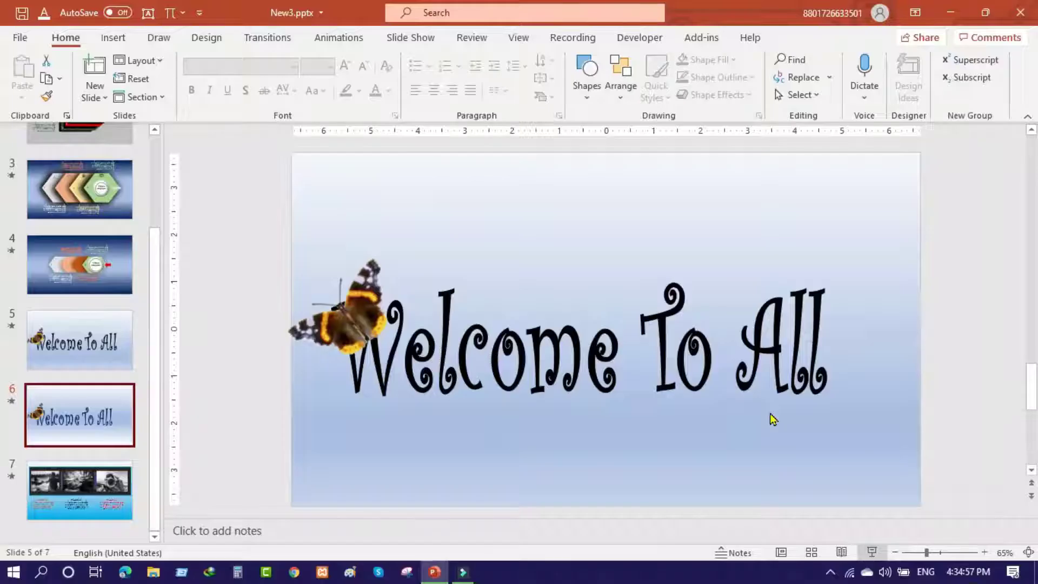
Insert blank slide 6 after slide 5 and fill its background with a light-blue 90° linear gradient
{"action": "left_click", "coordinate": [77, 375]}
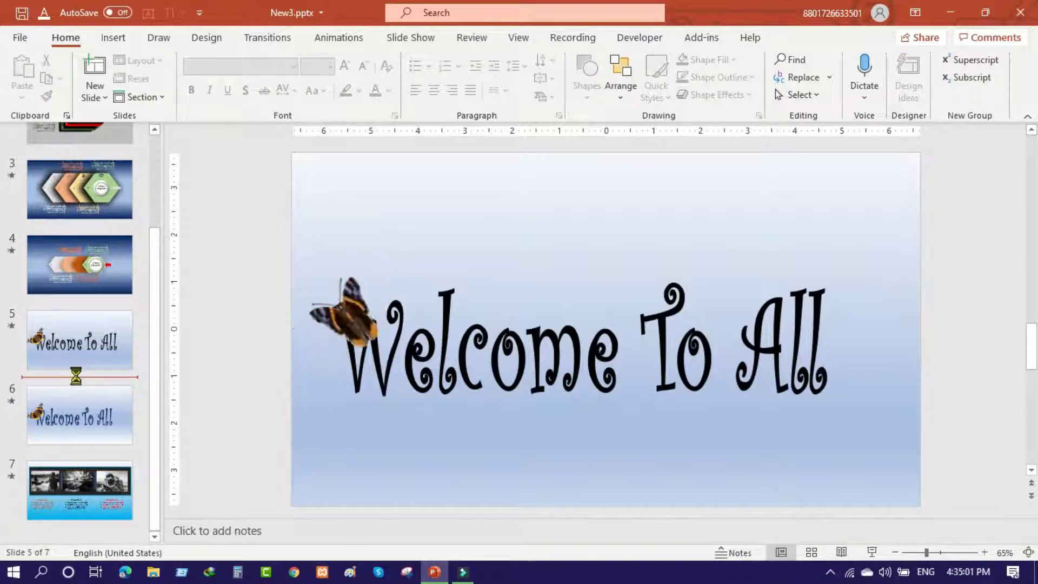
{"action": "key", "text": "ctrl+m"}
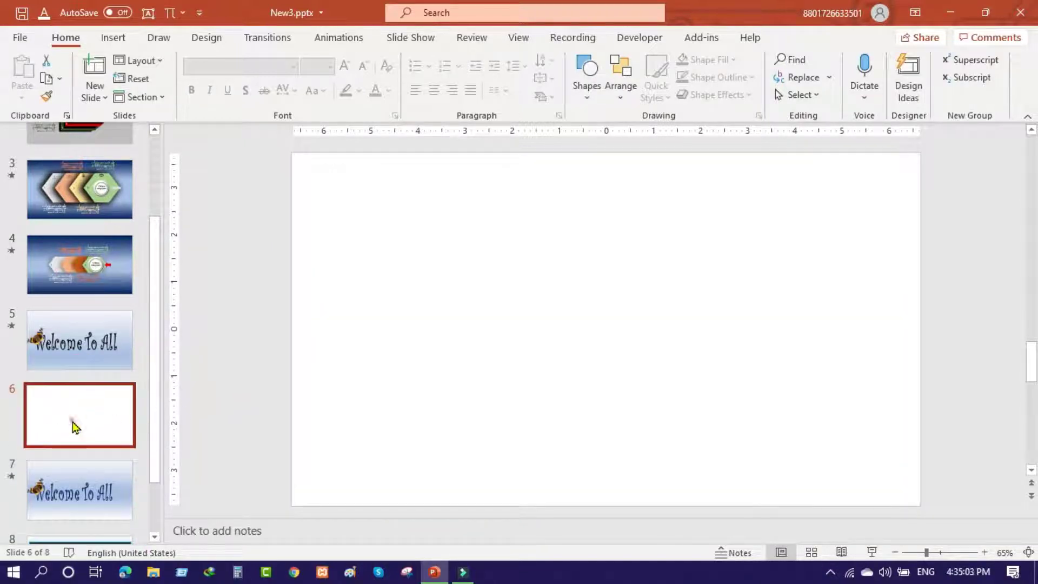
{"action": "right_click", "coordinate": [493, 250]}
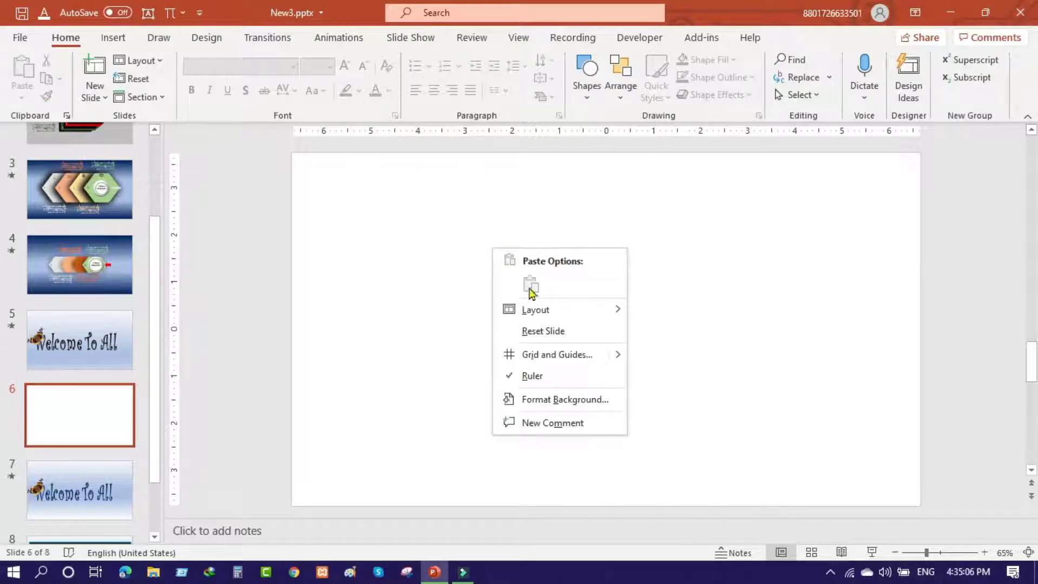
{"action": "left_click", "coordinate": [557, 400]}
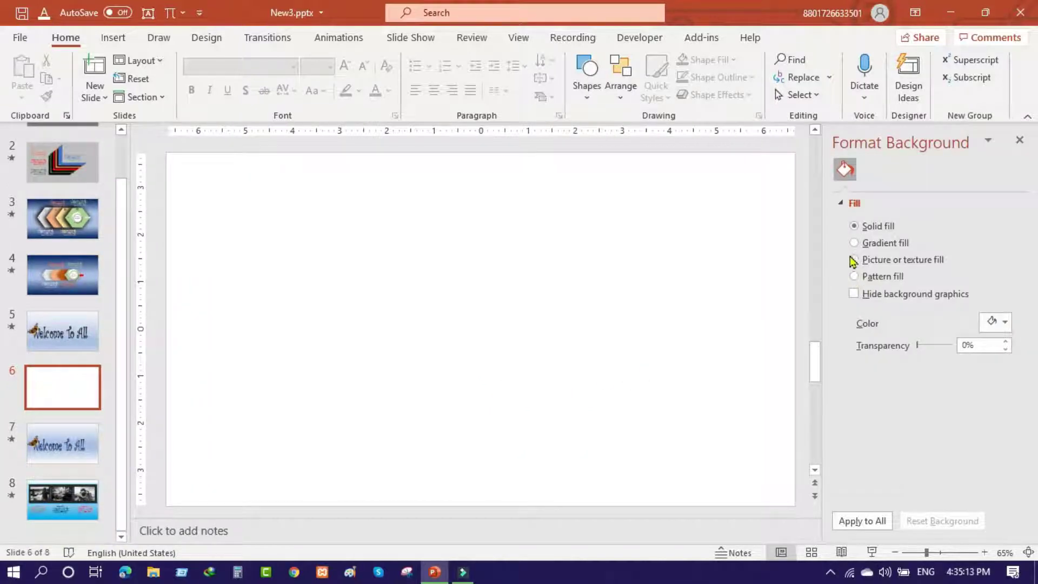
{"action": "left_click", "coordinate": [854, 243]}
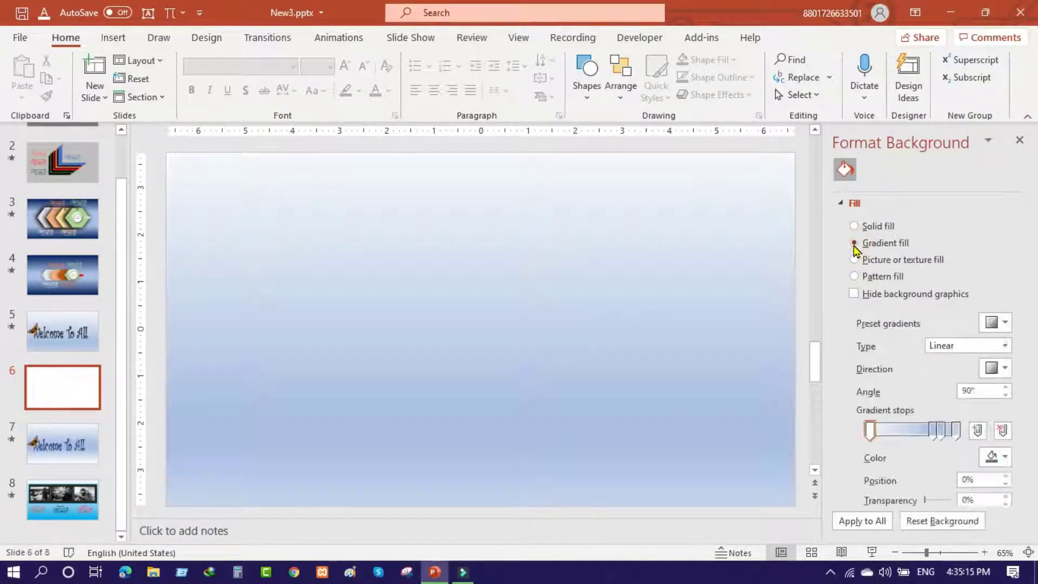
{"action": "mouse_move", "coordinate": [931, 431]}
{"action": "left_mouse_down"}
{"action": "mouse_move", "coordinate": [908, 430]}
{"action": "mouse_move", "coordinate": [945, 431]}
{"action": "mouse_move", "coordinate": [928, 437]}
{"action": "left_mouse_up"}
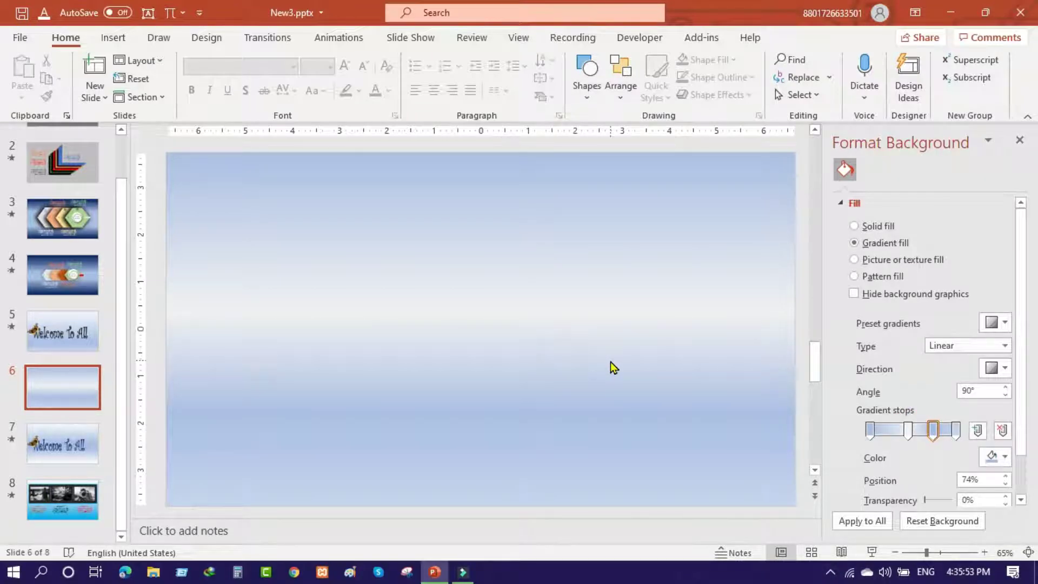
{"action": "left_click", "coordinate": [1019, 142]}
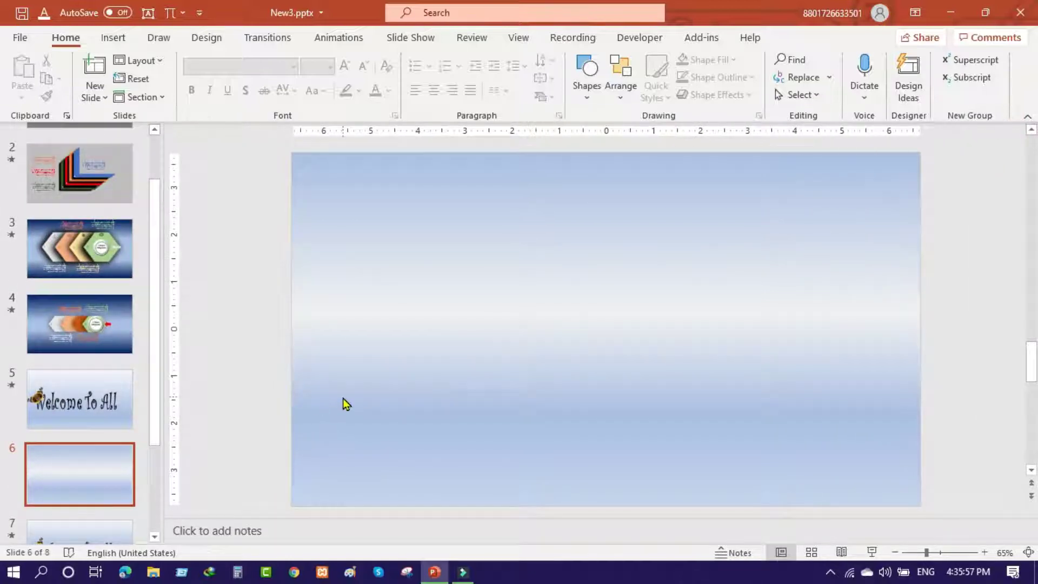
Copy the butterfly picture from slide 5 and paste it onto slide 6
{"action": "left_click", "coordinate": [106, 404]}
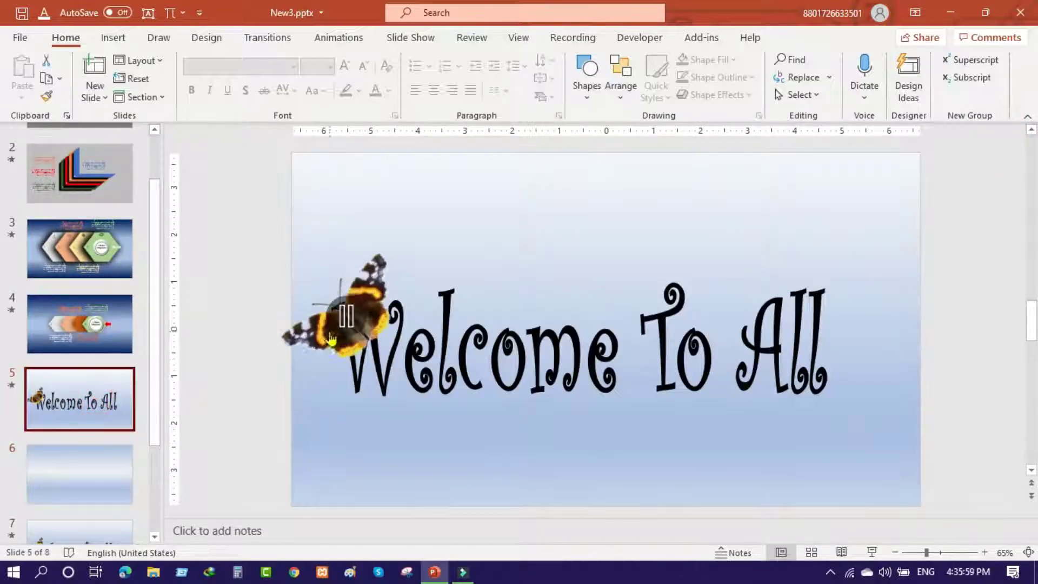
{"action": "left_click", "coordinate": [378, 319]}
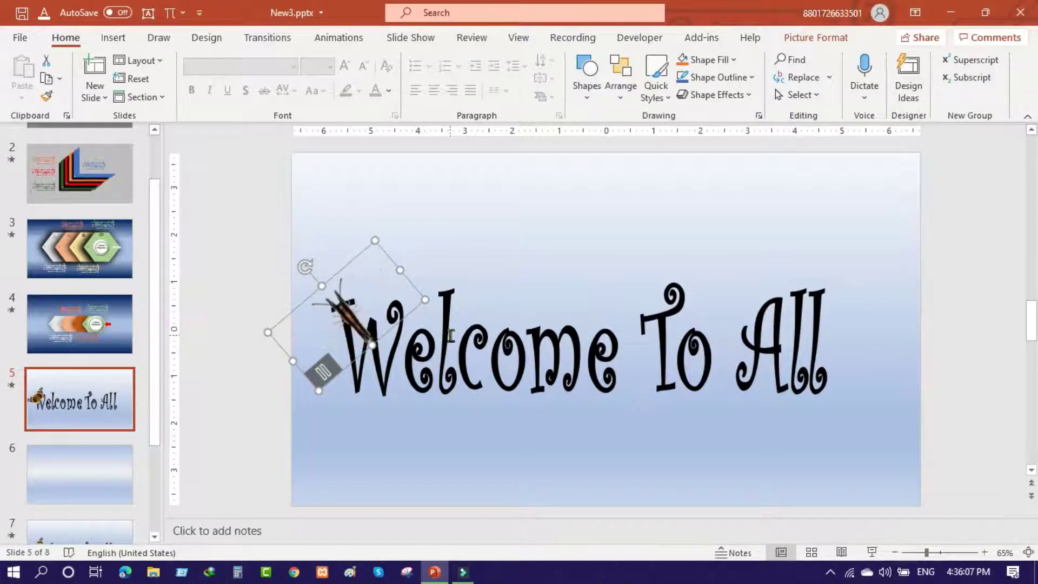
{"action": "key", "text": "ctrl+c"}
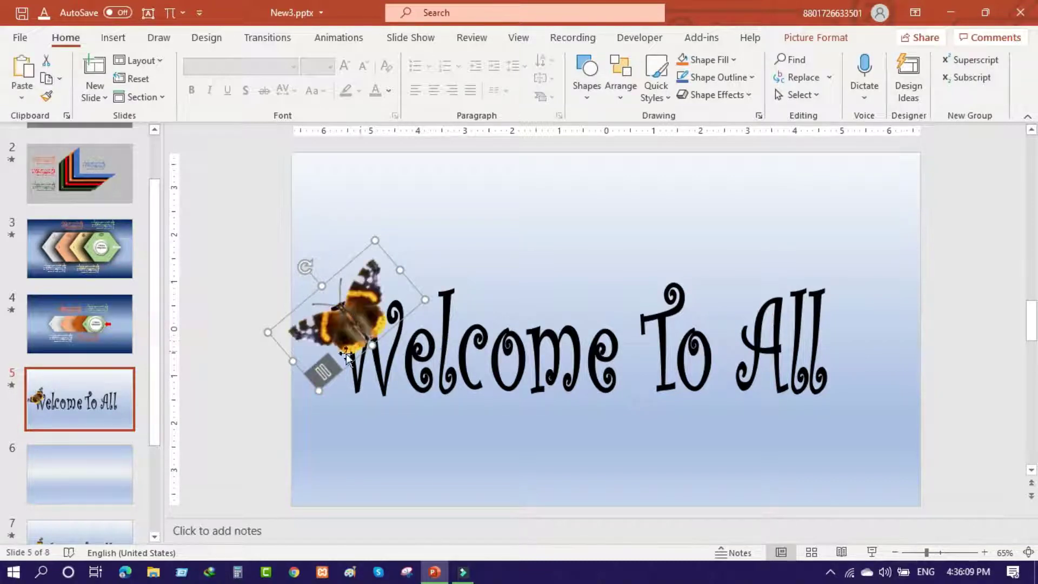
{"action": "left_click", "coordinate": [80, 473]}
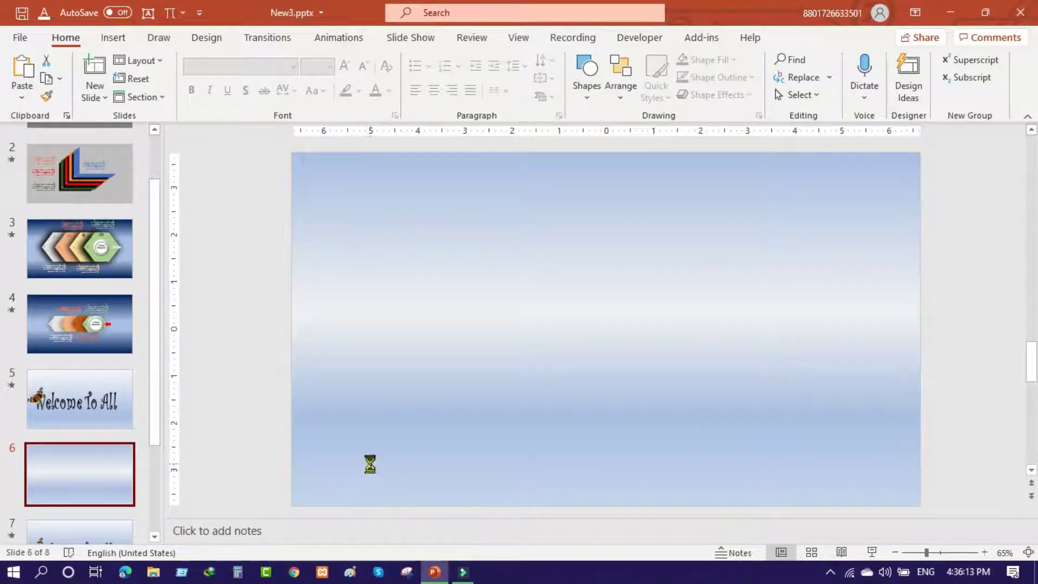
{"action": "key", "text": "ctrl+v"}
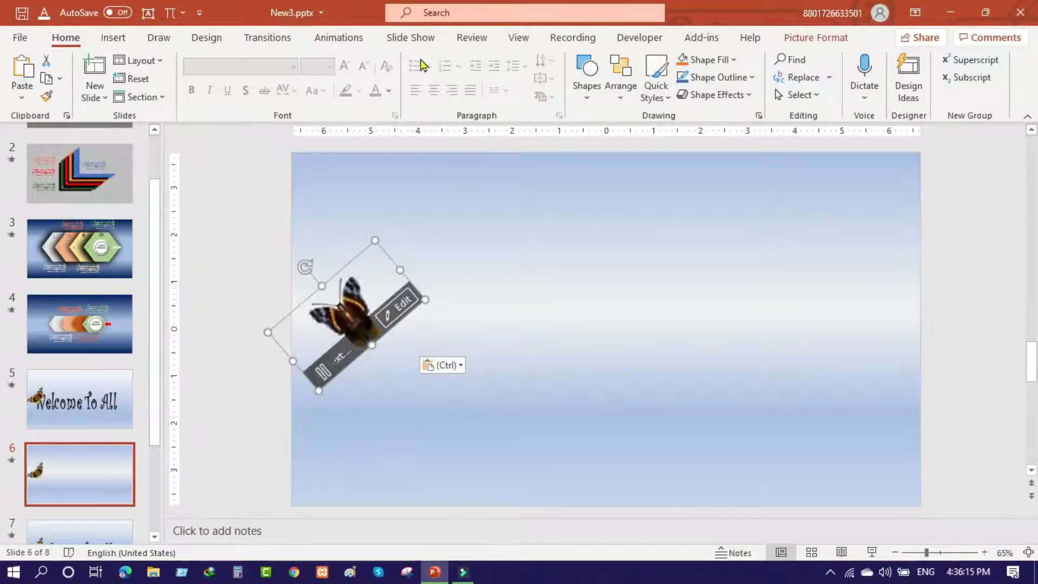
Remove all of the pasted butterfly's animations in the Animation Pane
{"action": "left_click", "coordinate": [339, 37]}
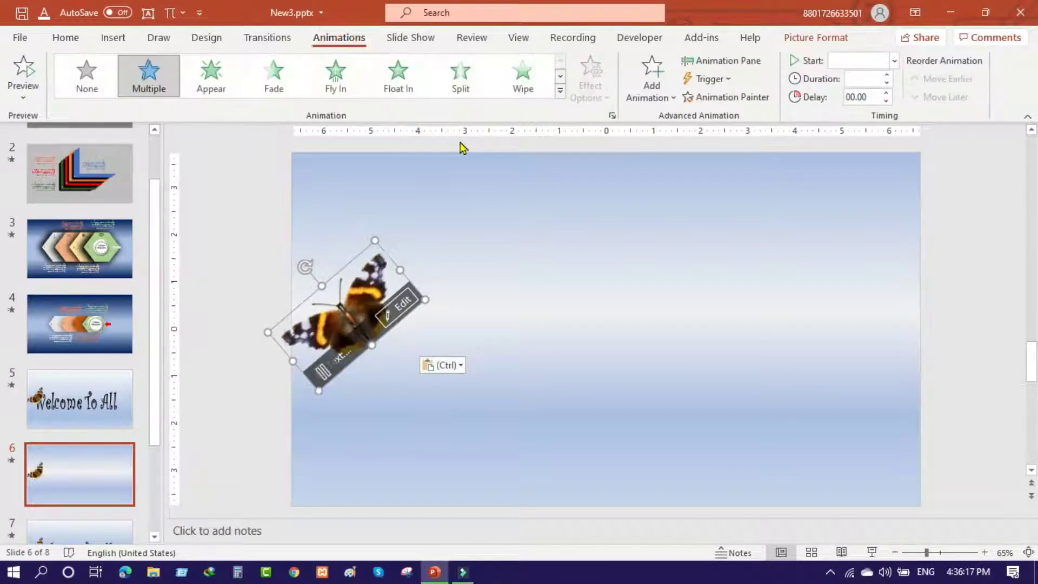
{"action": "left_click", "coordinate": [719, 60]}
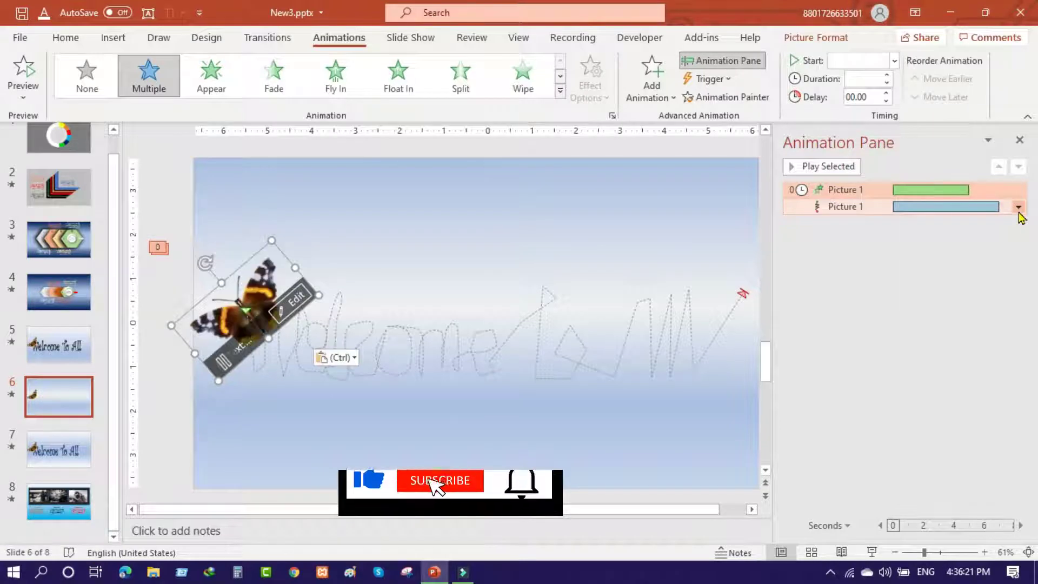
{"action": "left_click", "coordinate": [1019, 212]}
{"action": "left_click", "coordinate": [924, 328]}
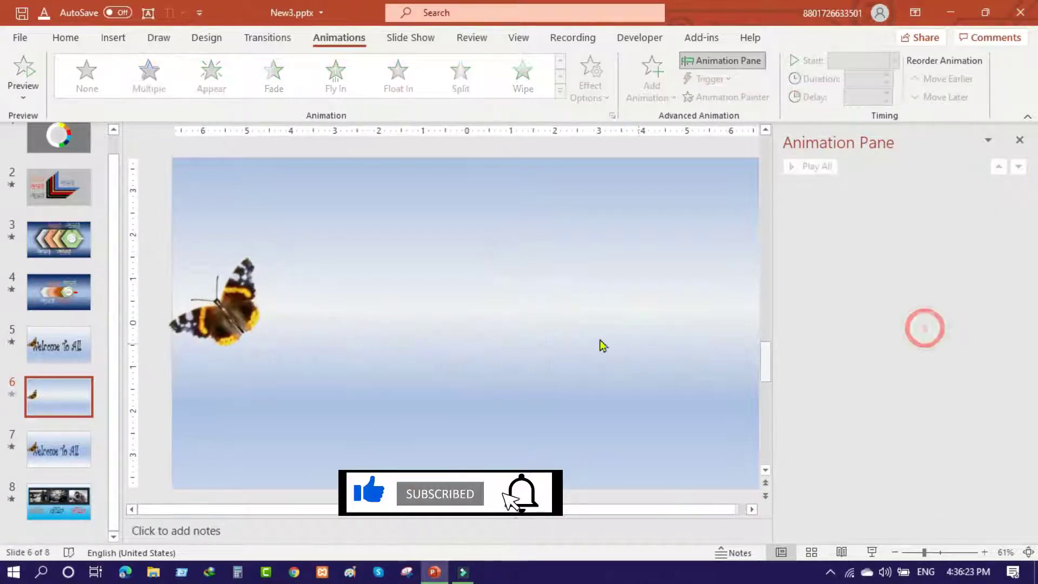
{"action": "left_click", "coordinate": [297, 309]}
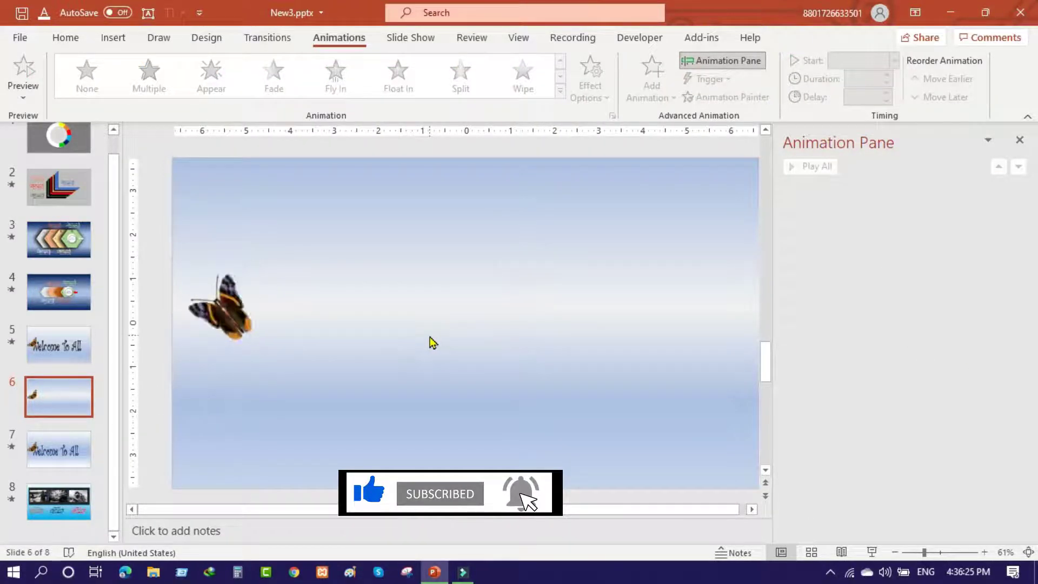
{"action": "left_click", "coordinate": [112, 38]}
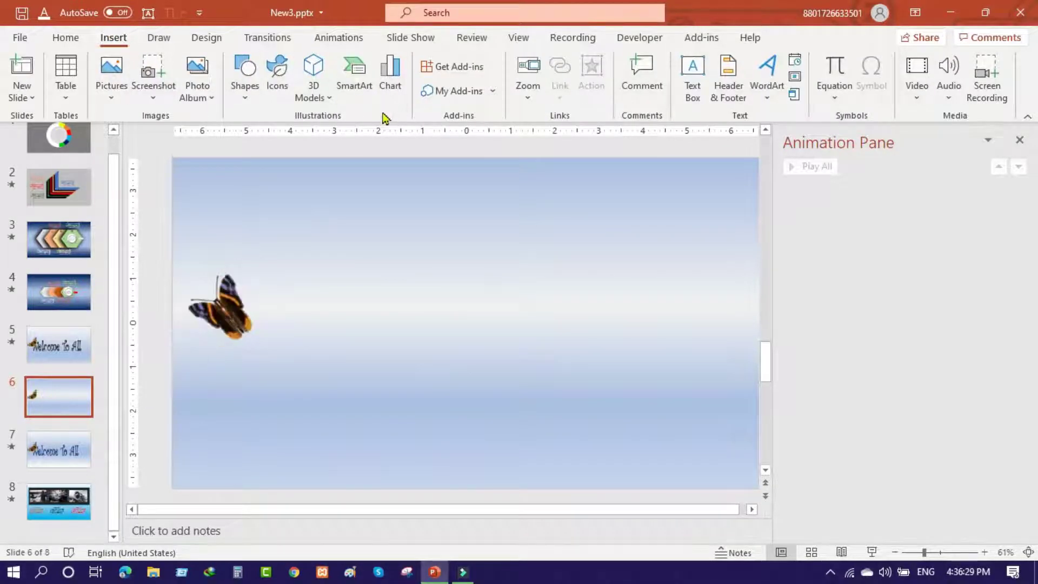
Draw a text box near the top of slide 6 and type 'Welcome To All'
{"action": "left_click", "coordinate": [692, 94]}
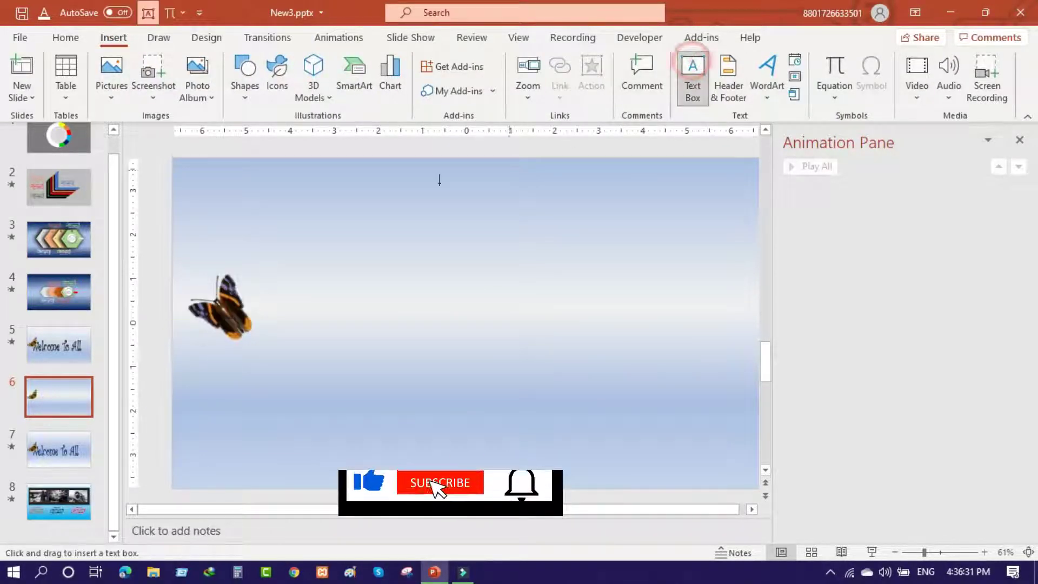
{"action": "left_click_drag", "start_coordinate": [296, 210], "coordinate": [558, 264]}
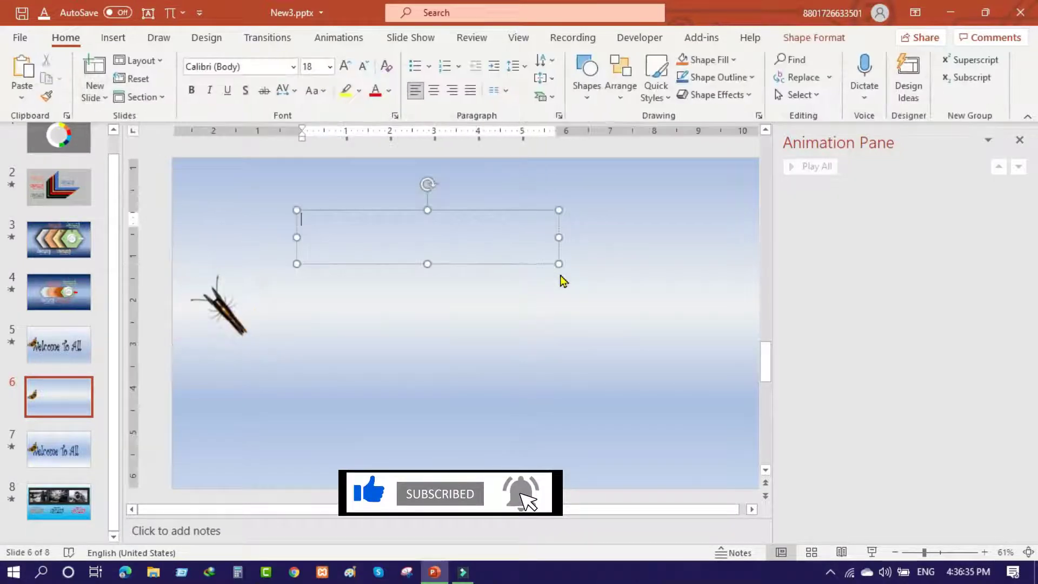
{"action": "type", "text": "Welcome To"}
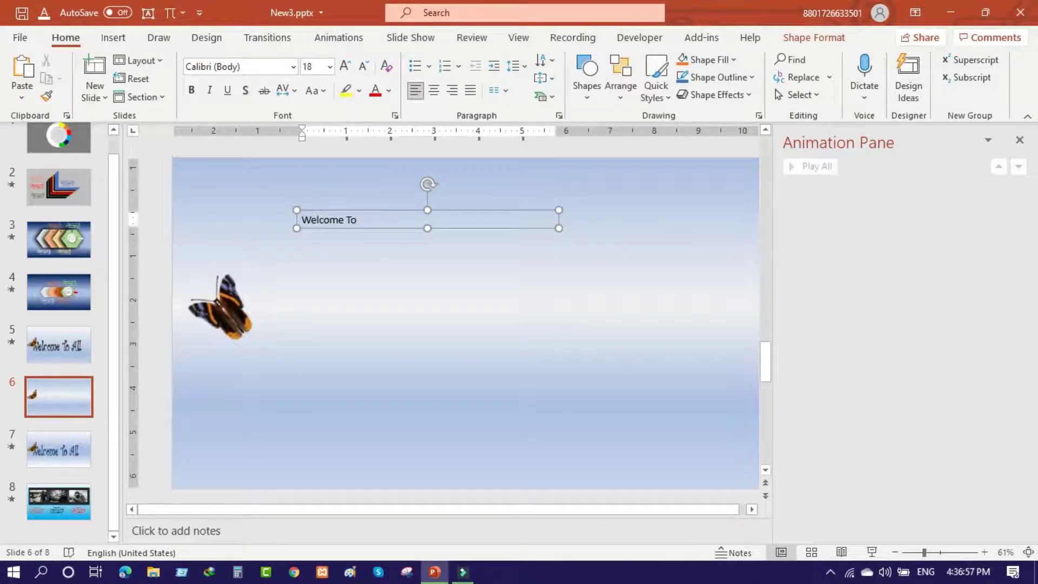
{"action": "type", "text": " All"}
Format the Welcome To All text box as 60 pt Allura
{"action": "left_click", "coordinate": [439, 320]}
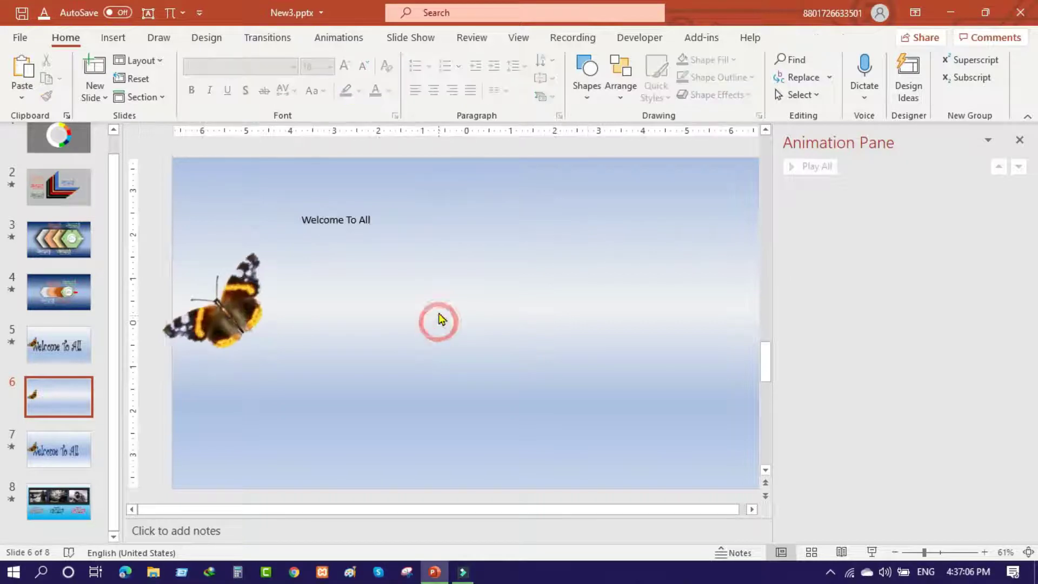
{"action": "left_click", "coordinate": [392, 223]}
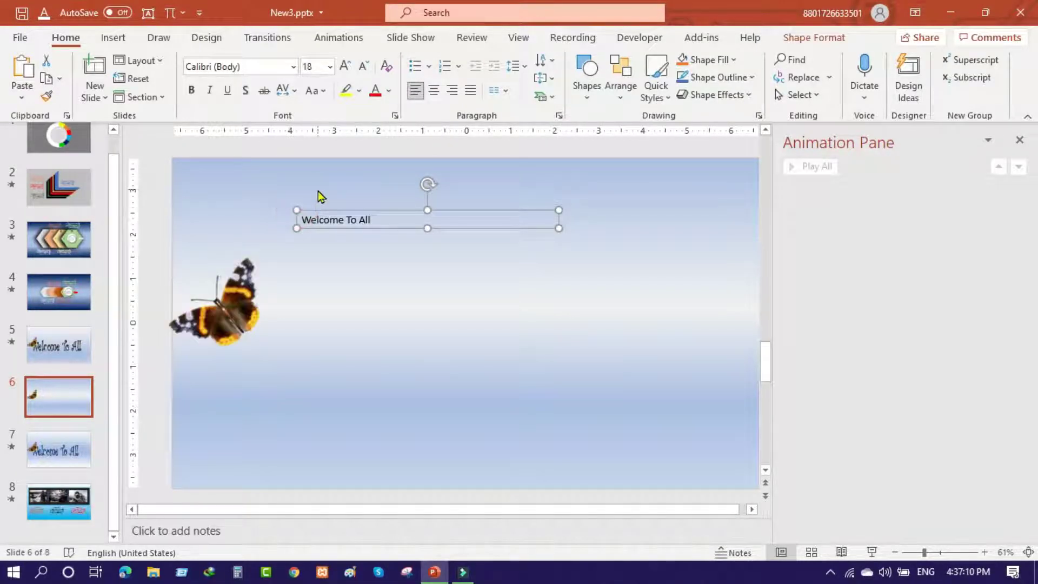
{"action": "left_click", "coordinate": [329, 67]}
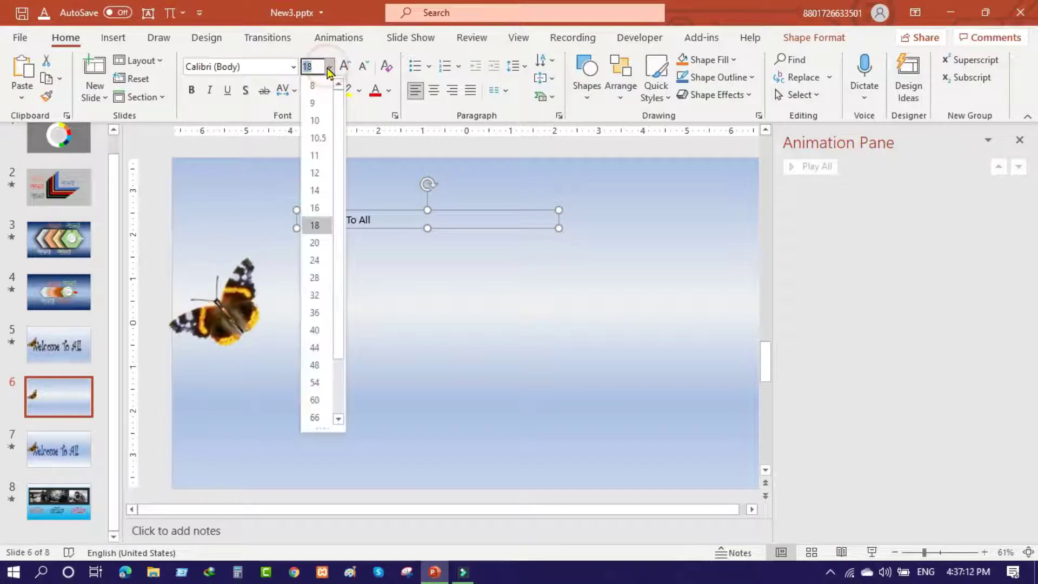
{"action": "left_click", "coordinate": [315, 399]}
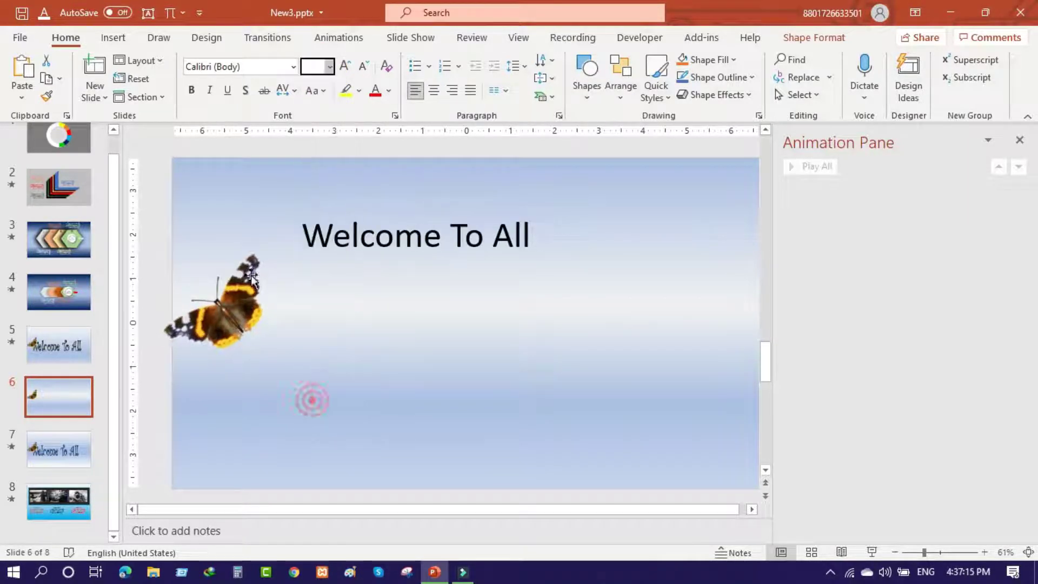
{"action": "left_click", "coordinate": [293, 67]}
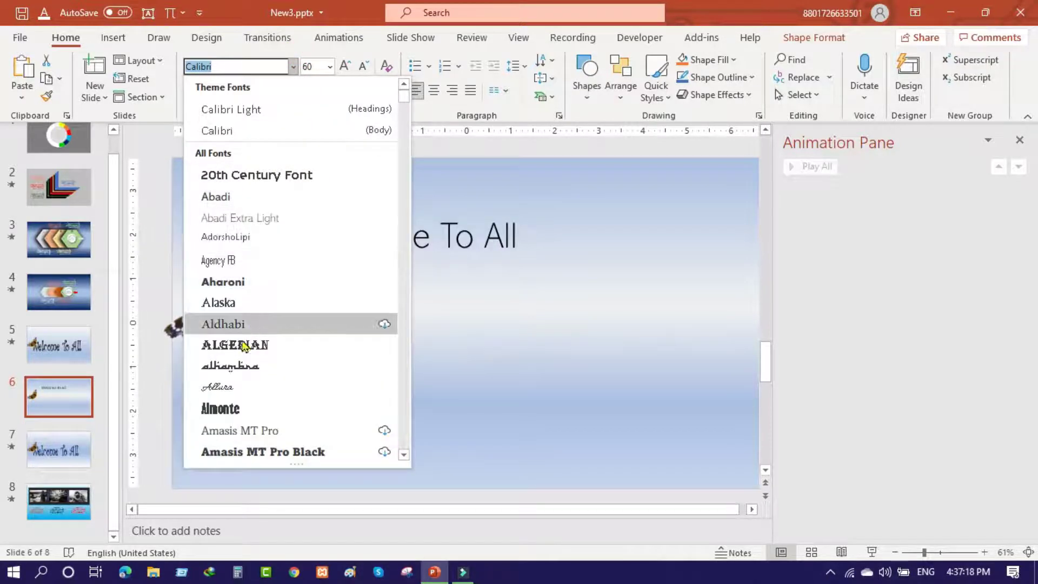
{"action": "left_click", "coordinate": [218, 387]}
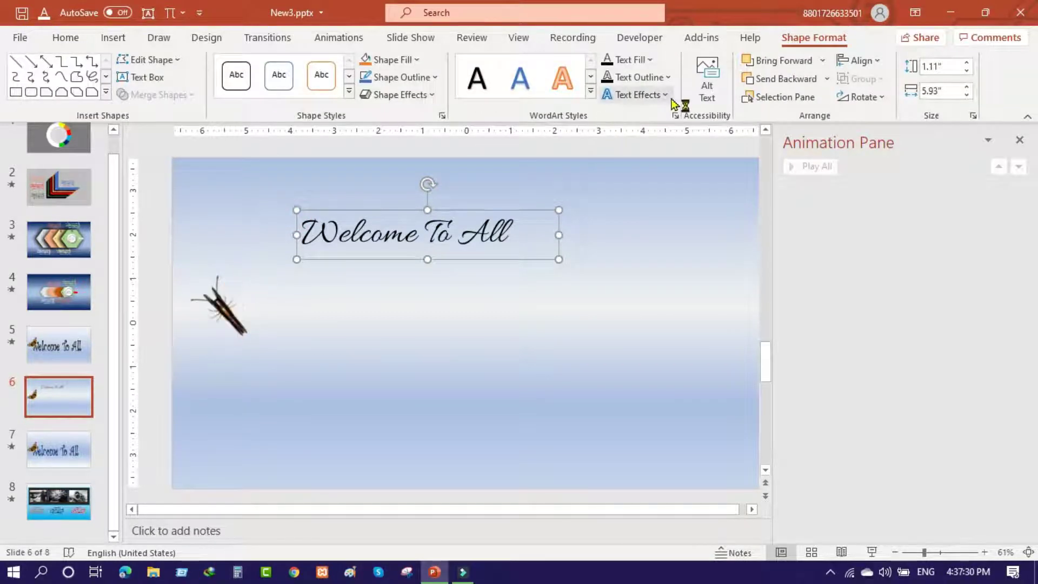
Apply the Square transform to the title and stretch its box to 3.17" by 10.85"
{"action": "left_click", "coordinate": [665, 95]}
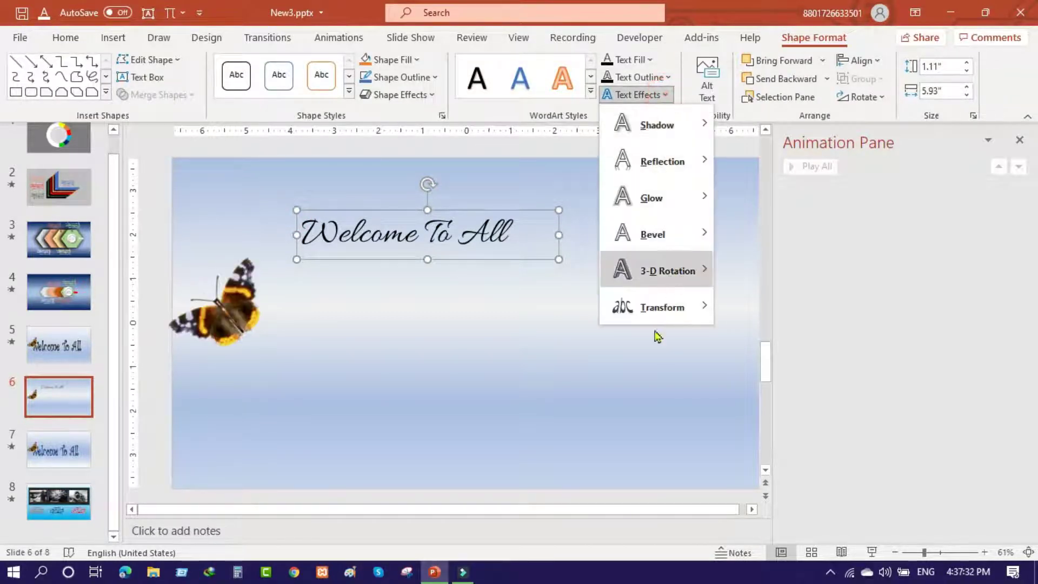
{"action": "mouse_move", "coordinate": [655, 307]}
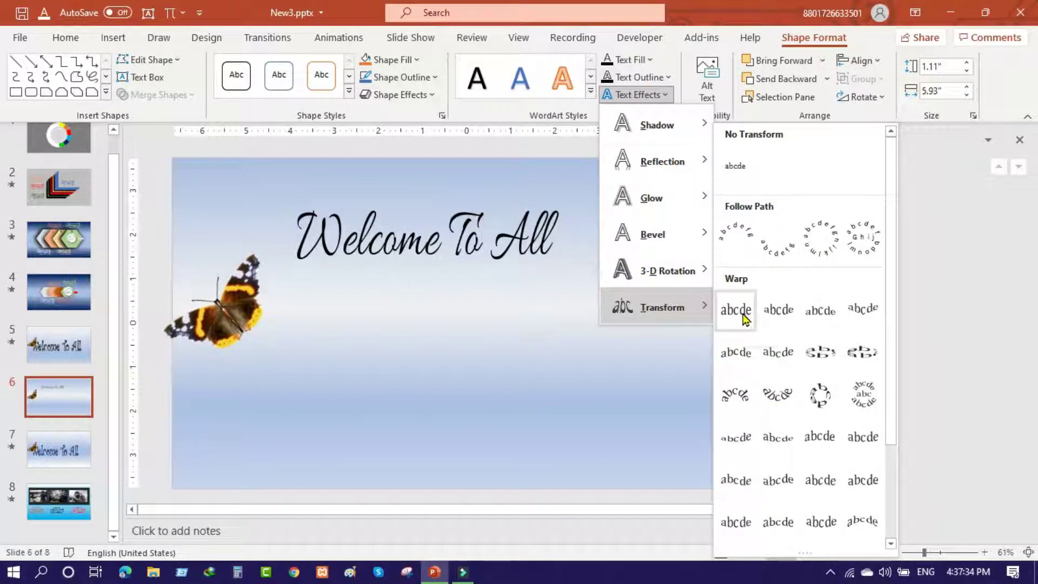
{"action": "left_click", "coordinate": [743, 317]}
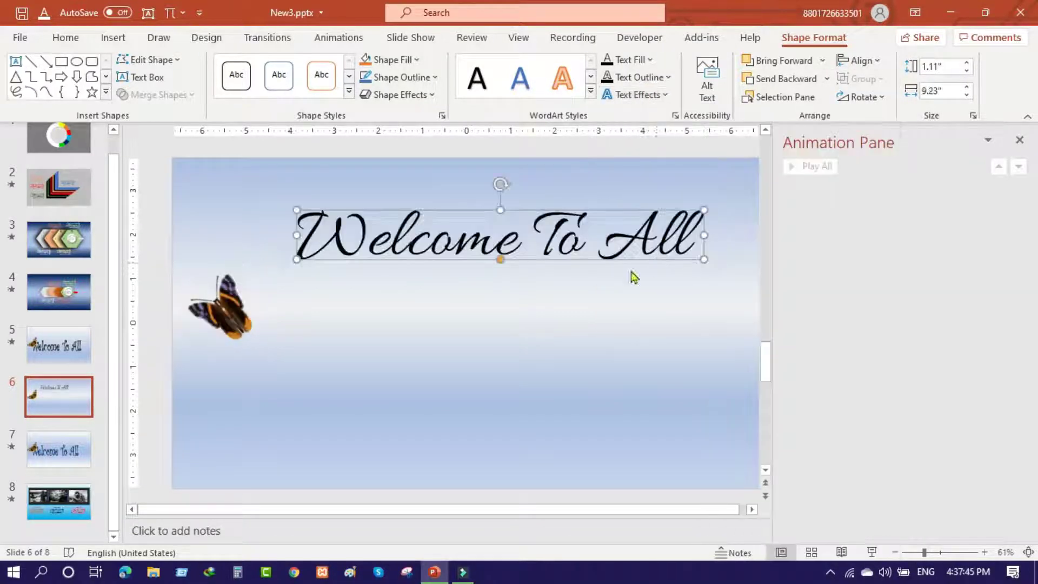
{"action": "mouse_move", "coordinate": [500, 210]}
{"action": "left_mouse_down"}
{"action": "mouse_move", "coordinate": [500, 182]}
{"action": "mouse_move", "coordinate": [413, 271]}
{"action": "left_mouse_up"}
{"action": "left_click_drag", "start_coordinate": [475, 270], "coordinate": [475, 212]}
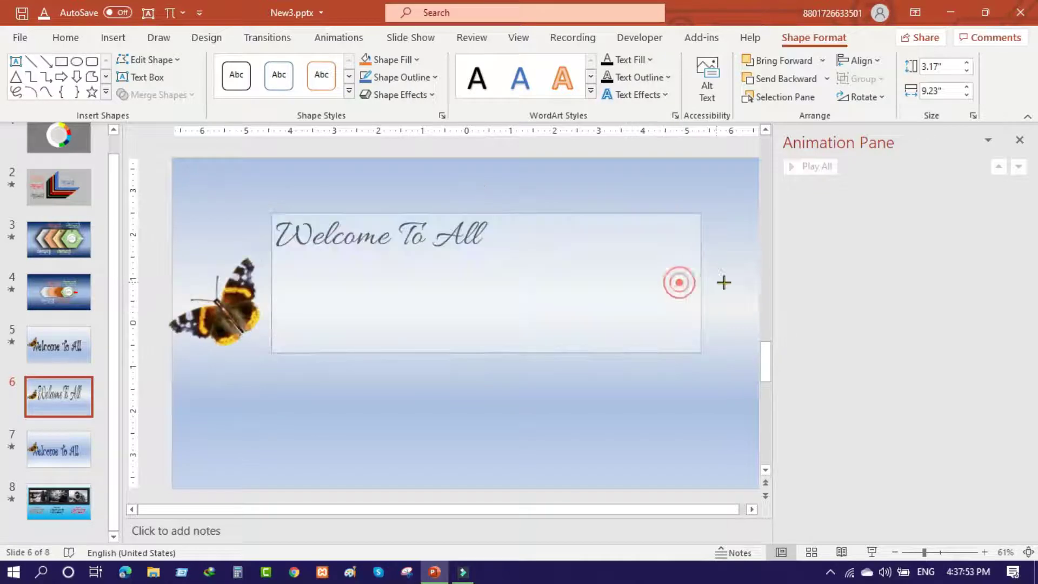
{"action": "left_click_drag", "start_coordinate": [680, 283], "coordinate": [749, 282]}
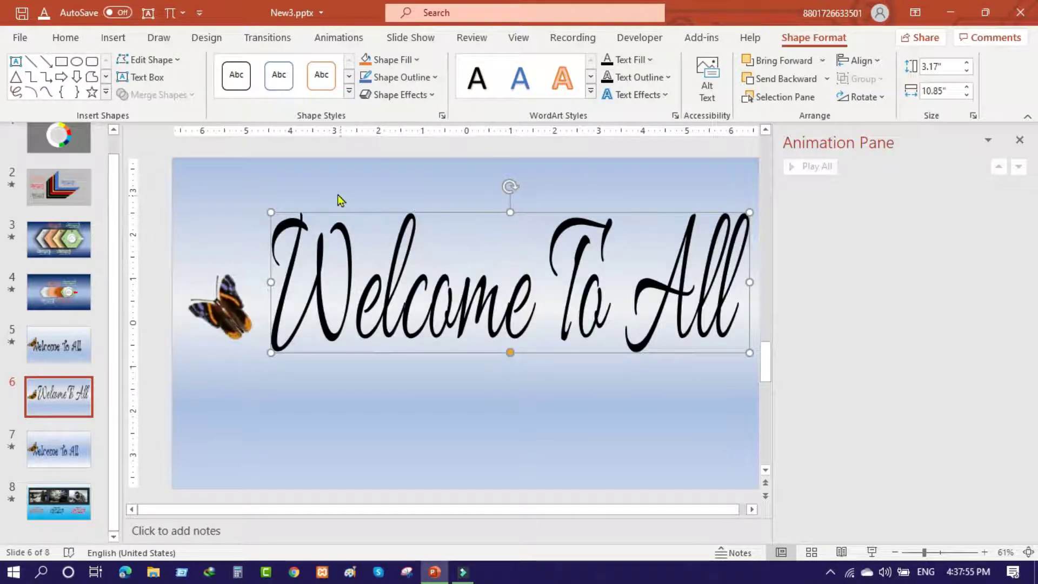
{"action": "left_click", "coordinate": [509, 214]}
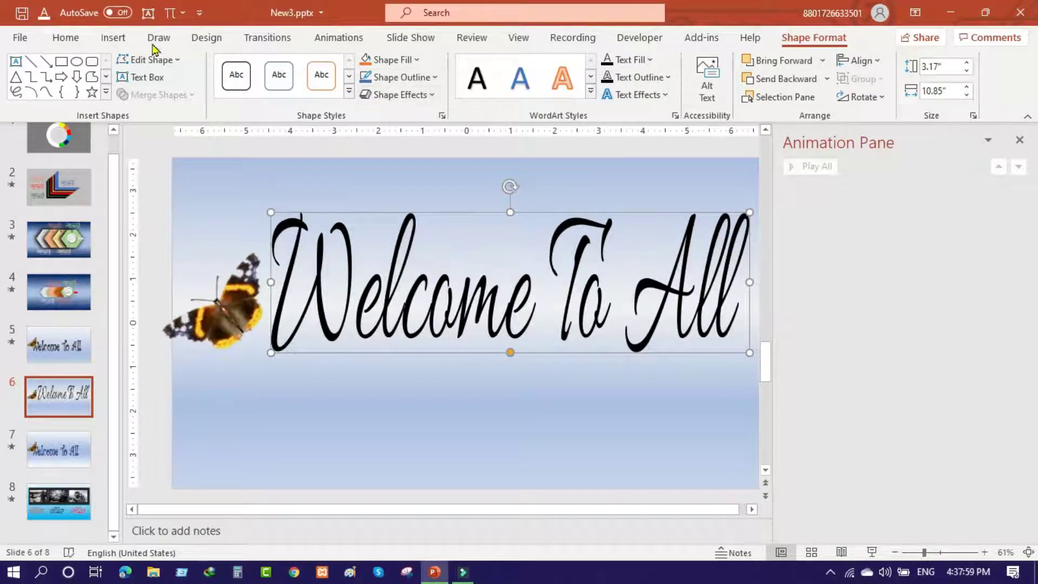
Switch the Welcome To All title from Allura to the Curlz MT font
{"action": "left_click", "coordinate": [58, 39]}
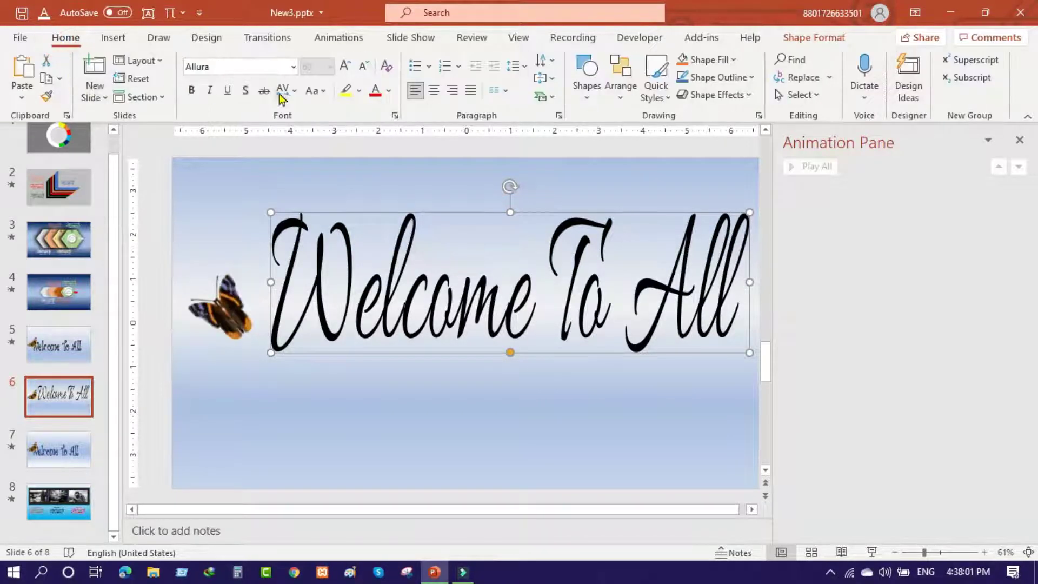
{"action": "left_click", "coordinate": [292, 67]}
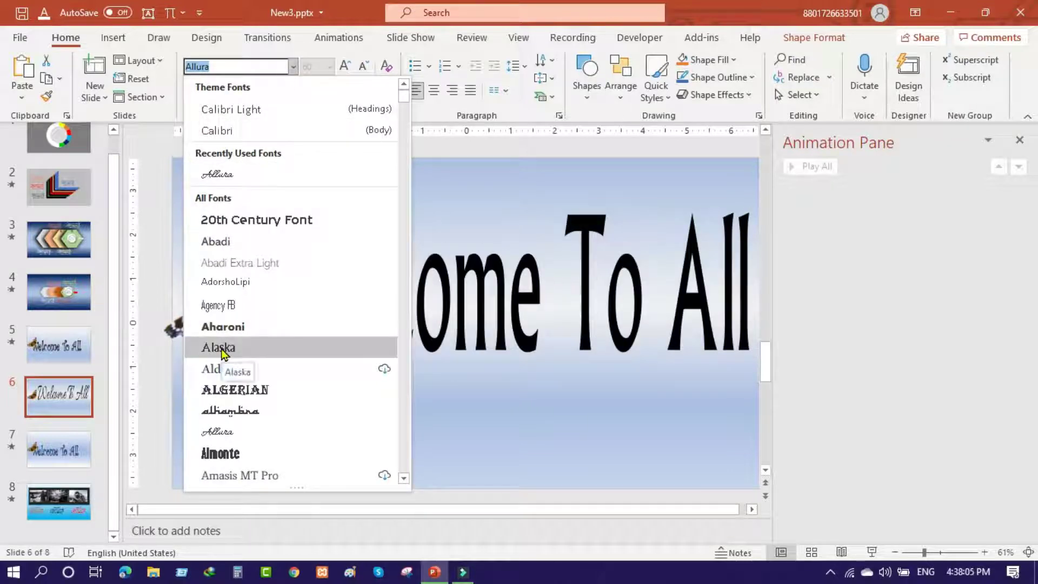
{"action": "scroll", "coordinate": [222, 354], "scroll_direction": "down", "scroll_amount": 4}
{"action": "scroll", "coordinate": [227, 348], "scroll_direction": "down", "scroll_amount": 4}
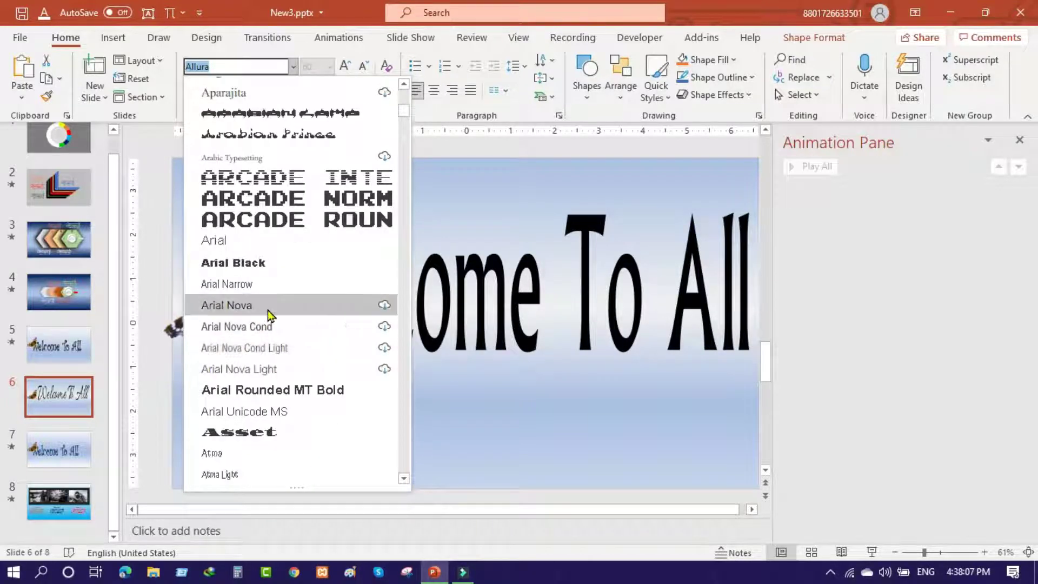
{"action": "scroll", "coordinate": [267, 310], "scroll_direction": "down", "scroll_amount": 5}
{"action": "scroll", "coordinate": [267, 310], "scroll_direction": "down", "scroll_amount": 4}
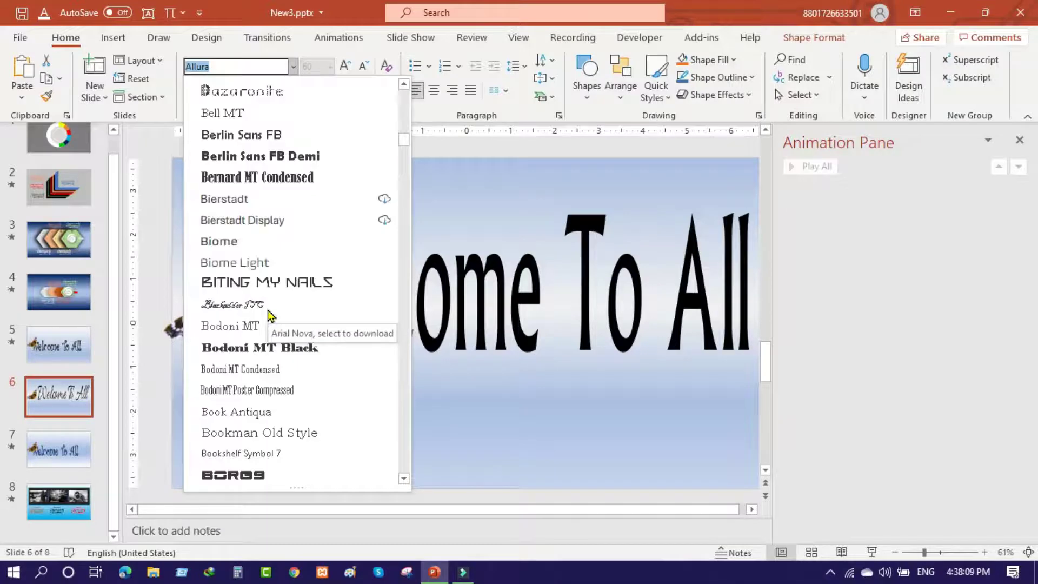
{"action": "scroll", "coordinate": [269, 316], "scroll_direction": "down", "scroll_amount": 6}
{"action": "scroll", "coordinate": [269, 316], "scroll_direction": "down", "scroll_amount": 4}
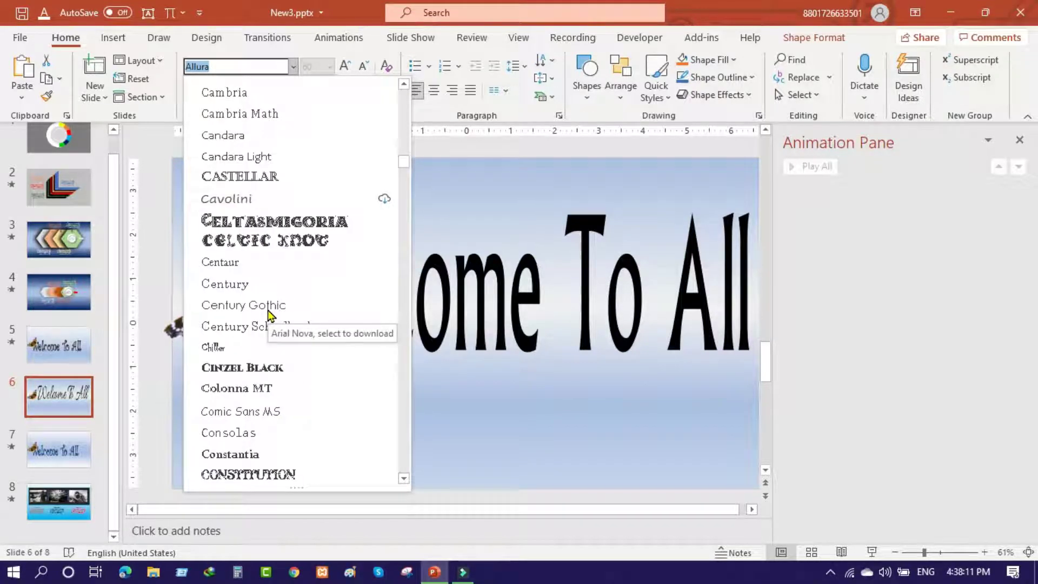
{"action": "scroll", "coordinate": [268, 311], "scroll_direction": "down", "scroll_amount": 4}
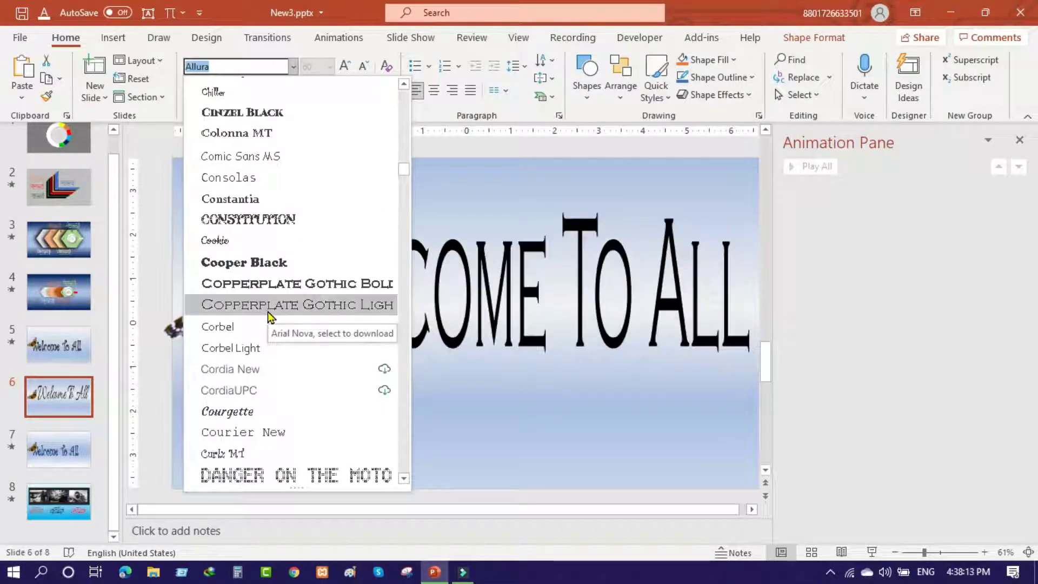
{"action": "left_click", "coordinate": [226, 457]}
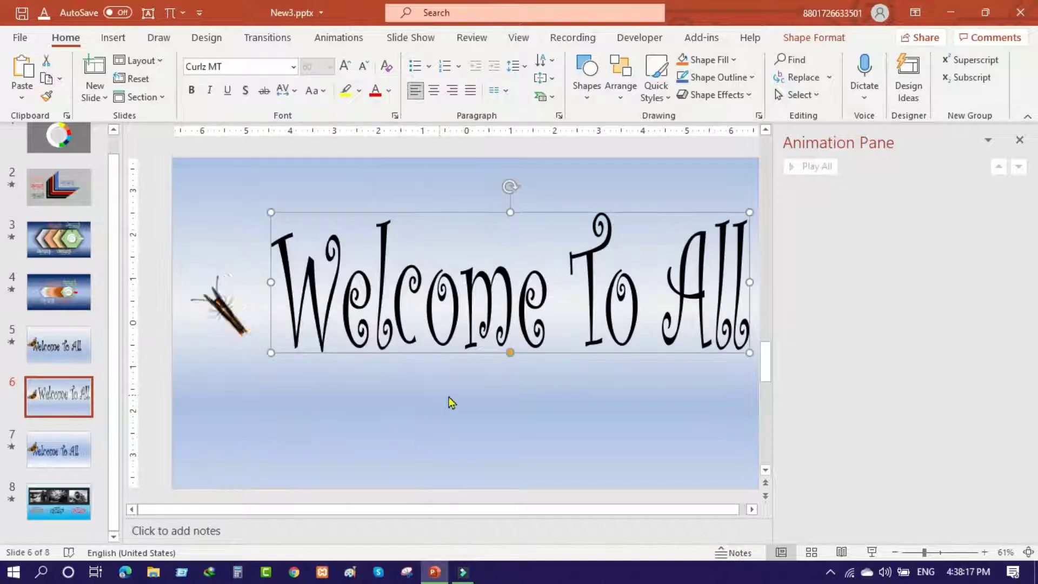
Nudge the title text box slightly left and make its text bold
{"action": "left_click", "coordinate": [503, 414]}
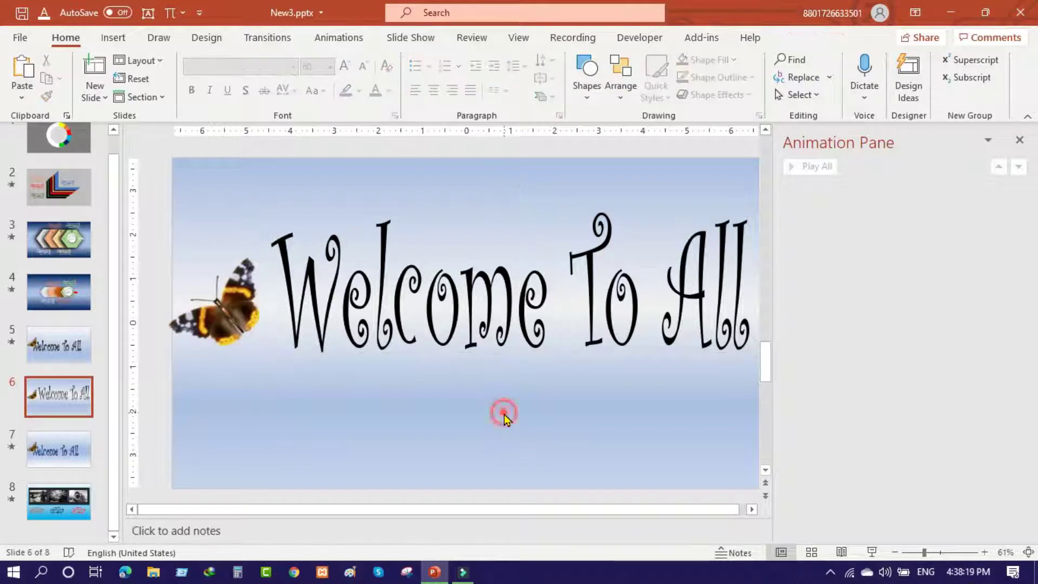
{"action": "left_click", "coordinate": [454, 244]}
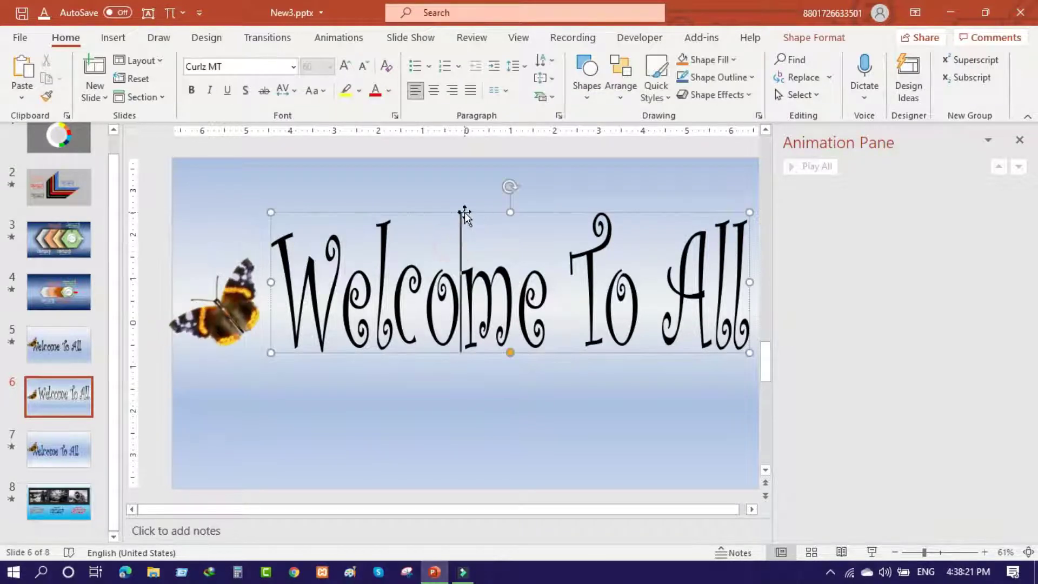
{"action": "left_click_drag", "start_coordinate": [464, 212], "coordinate": [403, 225]}
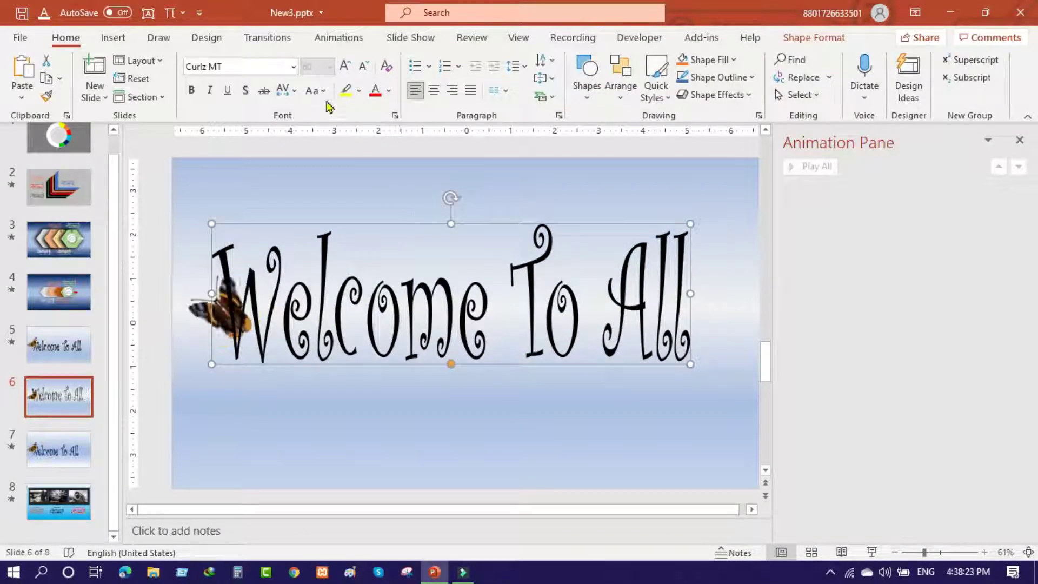
{"action": "left_click", "coordinate": [192, 90]}
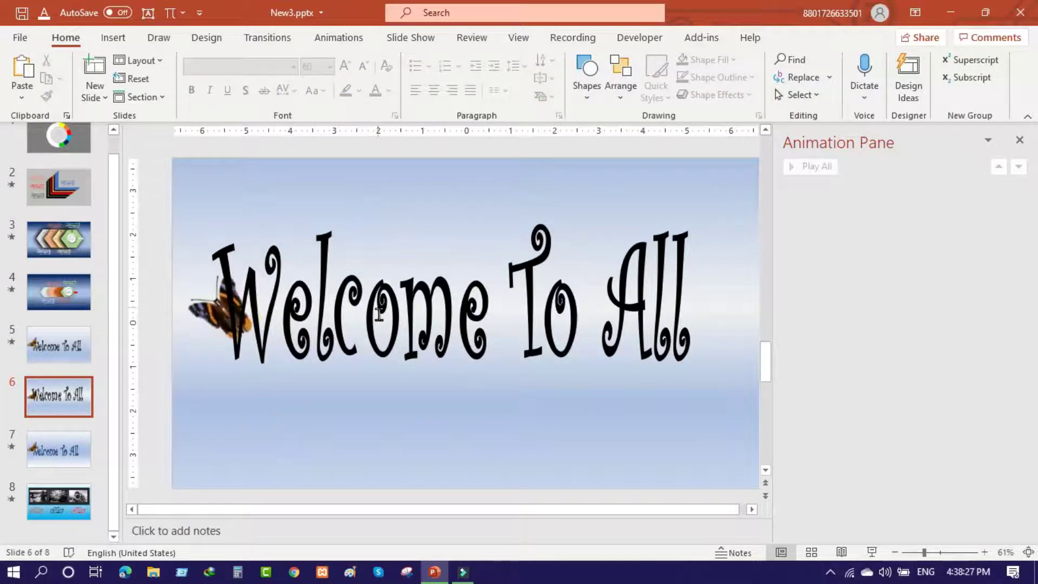
Send the Welcome To All text box to the back, behind the butterfly
{"action": "left_click", "coordinate": [363, 238]}
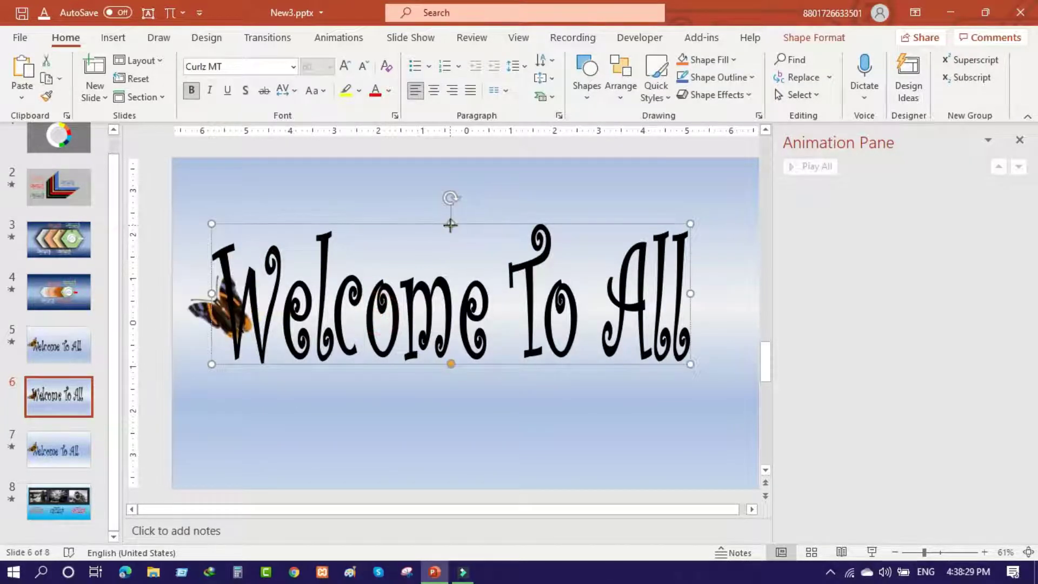
{"action": "left_click", "coordinate": [799, 39]}
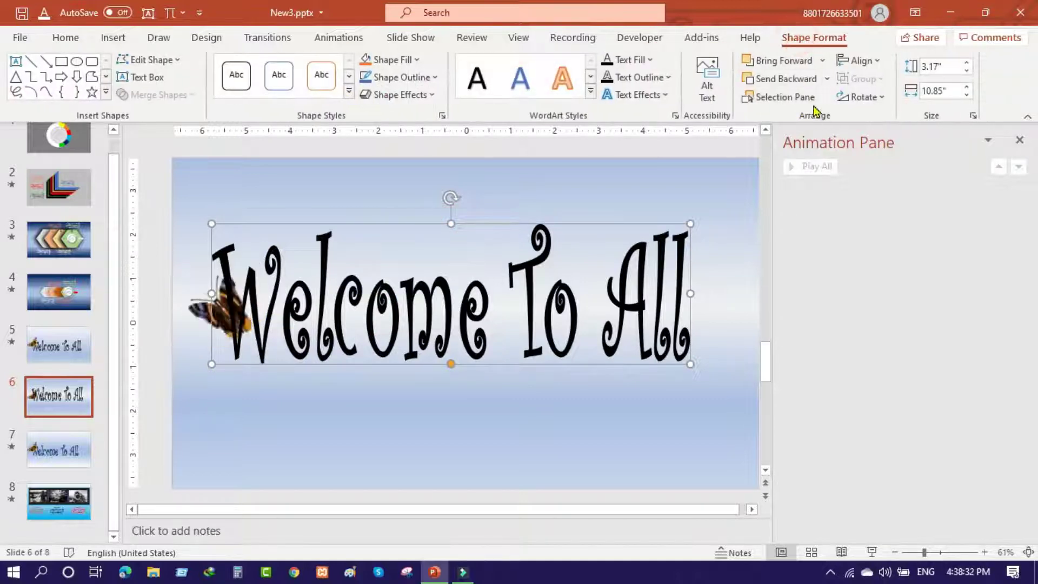
{"action": "left_click", "coordinate": [827, 80]}
{"action": "left_click", "coordinate": [812, 122]}
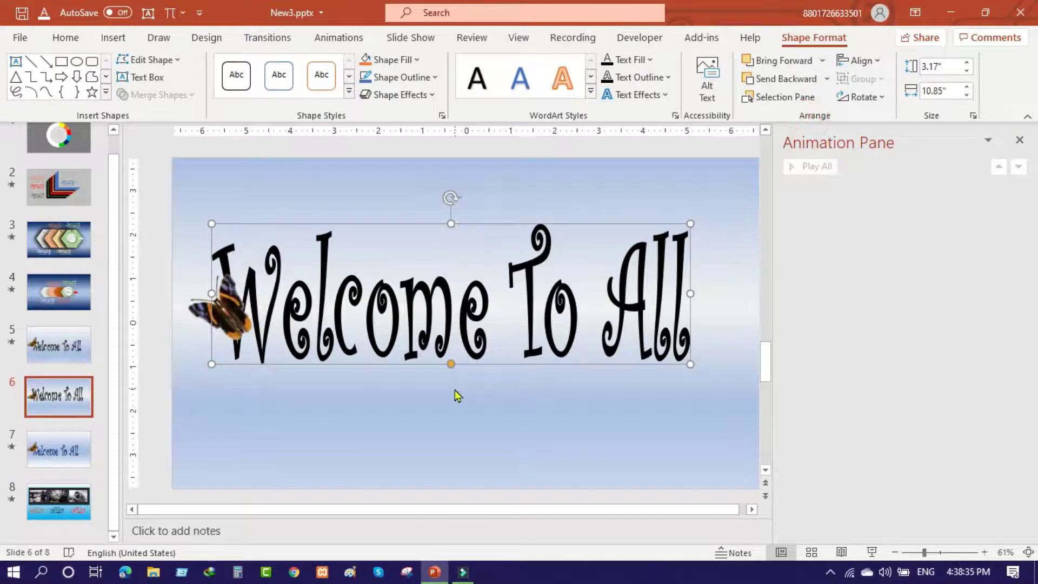
{"action": "left_click", "coordinate": [420, 395]}
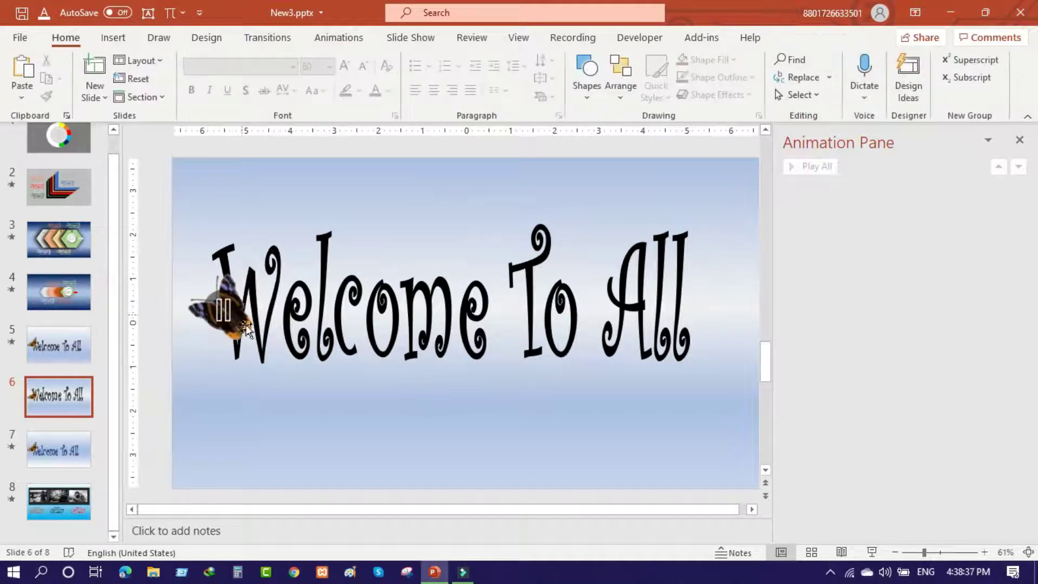
Drag the butterfly up so it perches on top of the 'W' in Welcome
{"action": "left_click", "coordinate": [239, 287]}
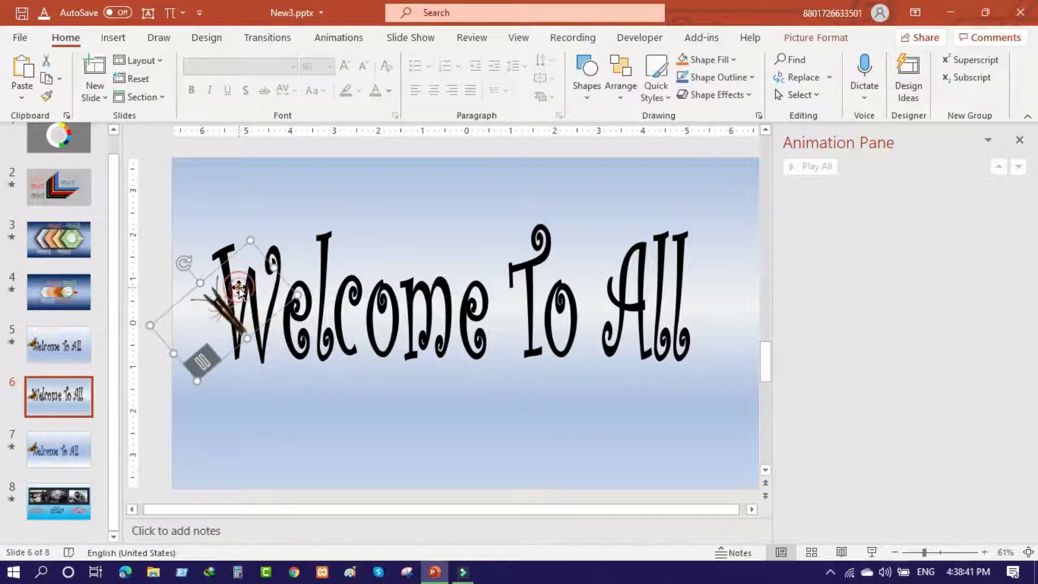
{"action": "left_click_drag", "start_coordinate": [238, 282], "coordinate": [244, 233]}
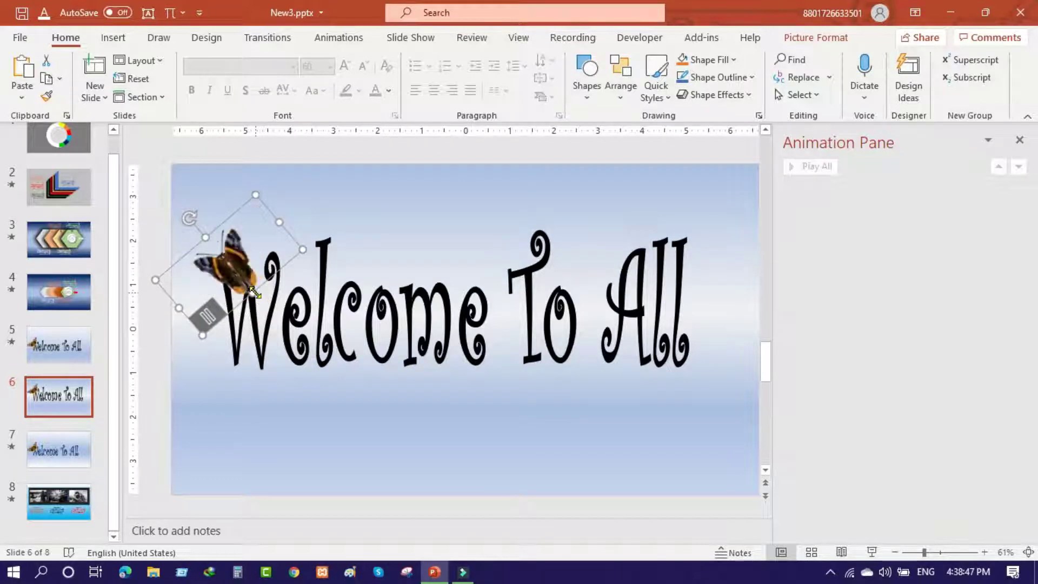
{"action": "left_click_drag", "start_coordinate": [254, 295], "coordinate": [258, 299]}
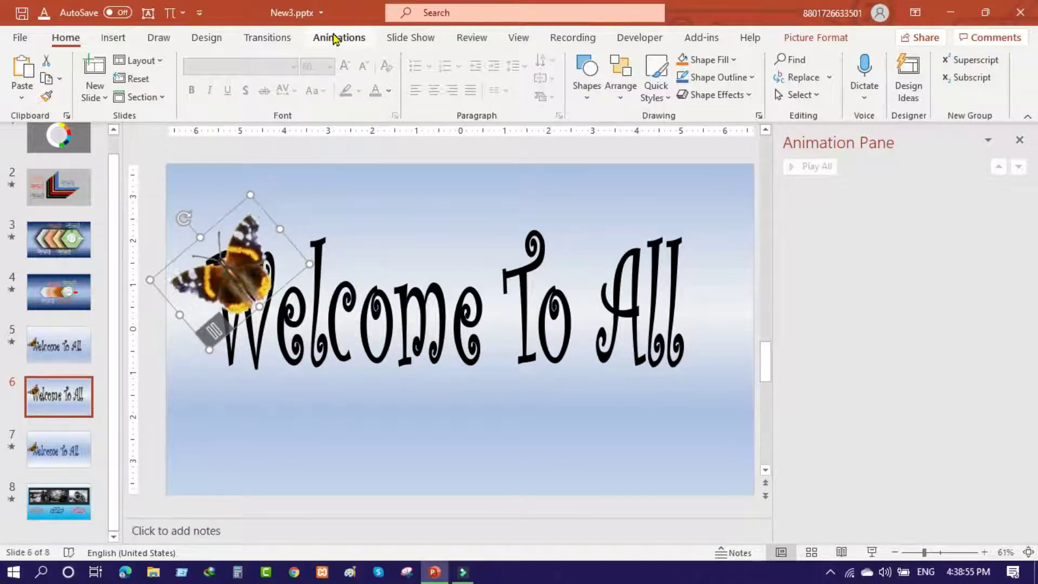
Pick Custom Path from the Motion Paths section of the Add Animation list
{"action": "left_click", "coordinate": [350, 37]}
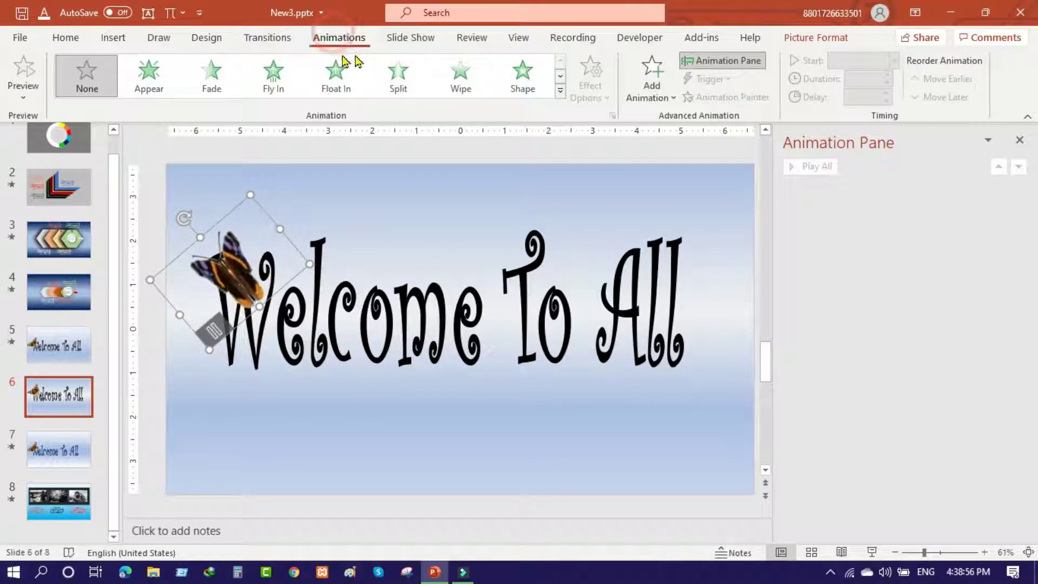
{"action": "left_click", "coordinate": [652, 76]}
{"action": "scroll", "coordinate": [715, 336], "scroll_direction": "down", "scroll_amount": 5}
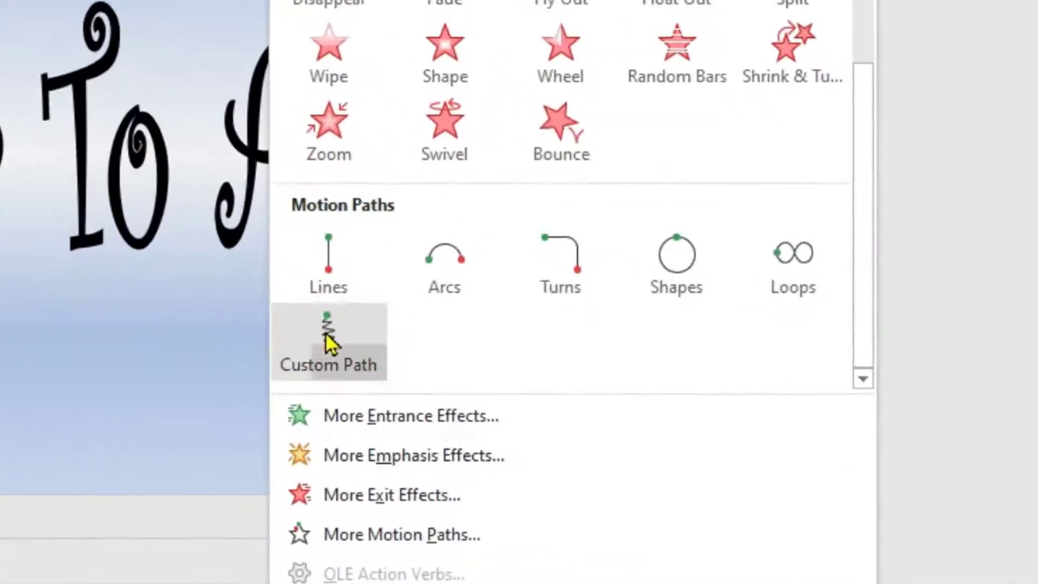
{"action": "left_click", "coordinate": [328, 340]}
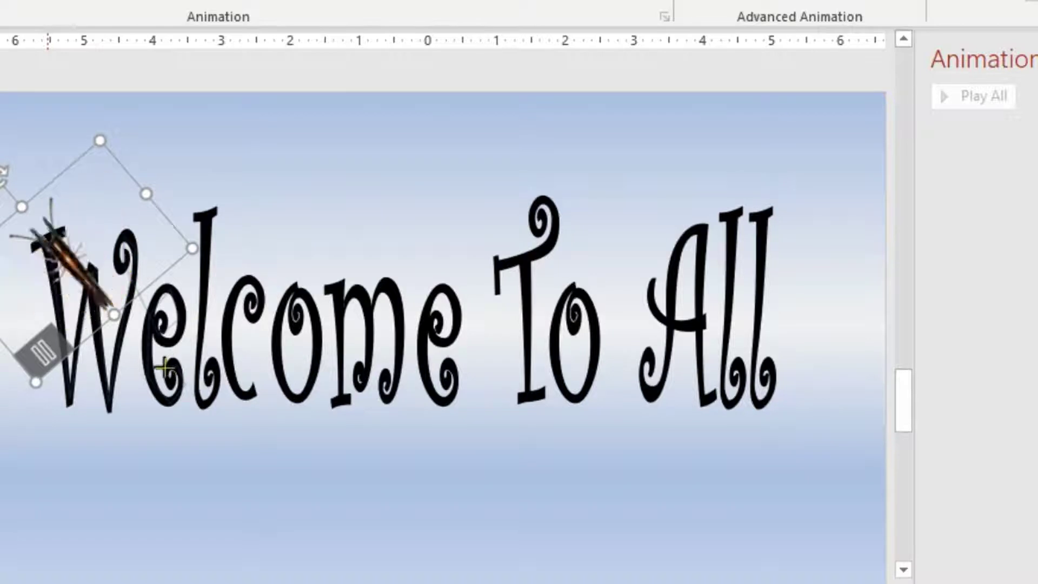
Plot the butterfly's path points from the W across the letters of 'Welcome'
{"action": "left_click", "coordinate": [164, 369]}
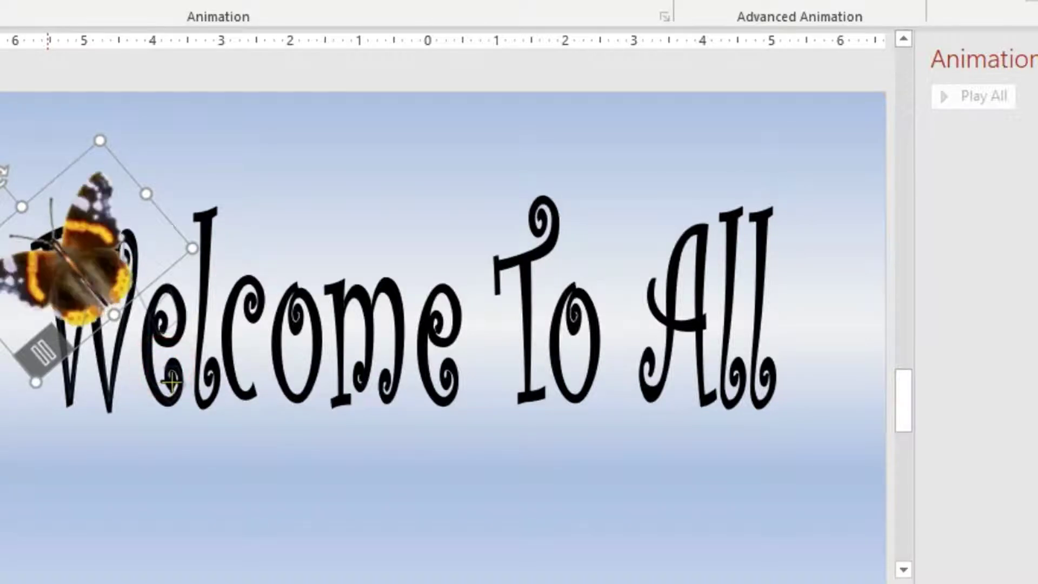
{"action": "left_click", "coordinate": [171, 382]}
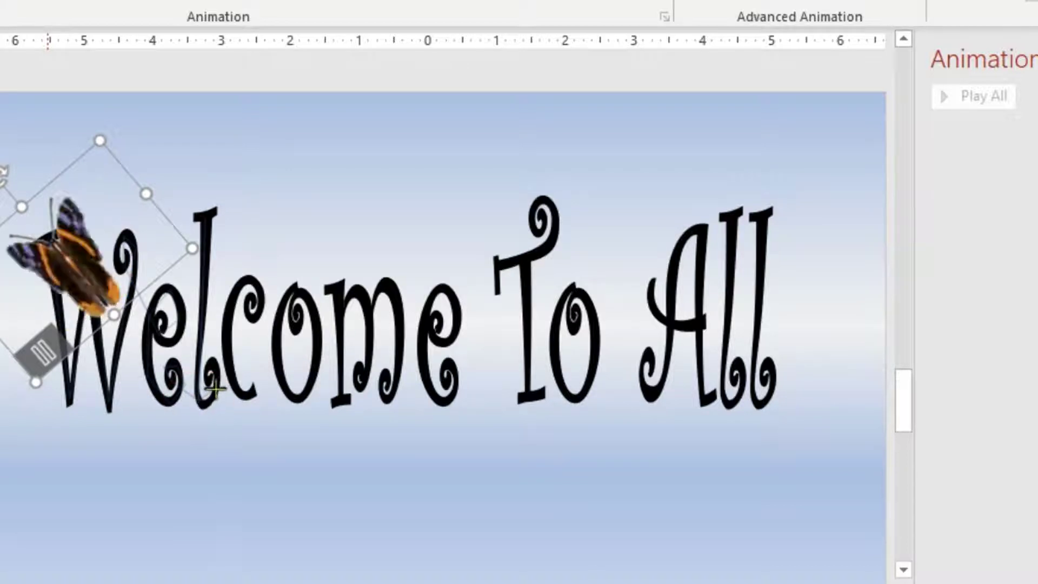
{"action": "left_click", "coordinate": [217, 372]}
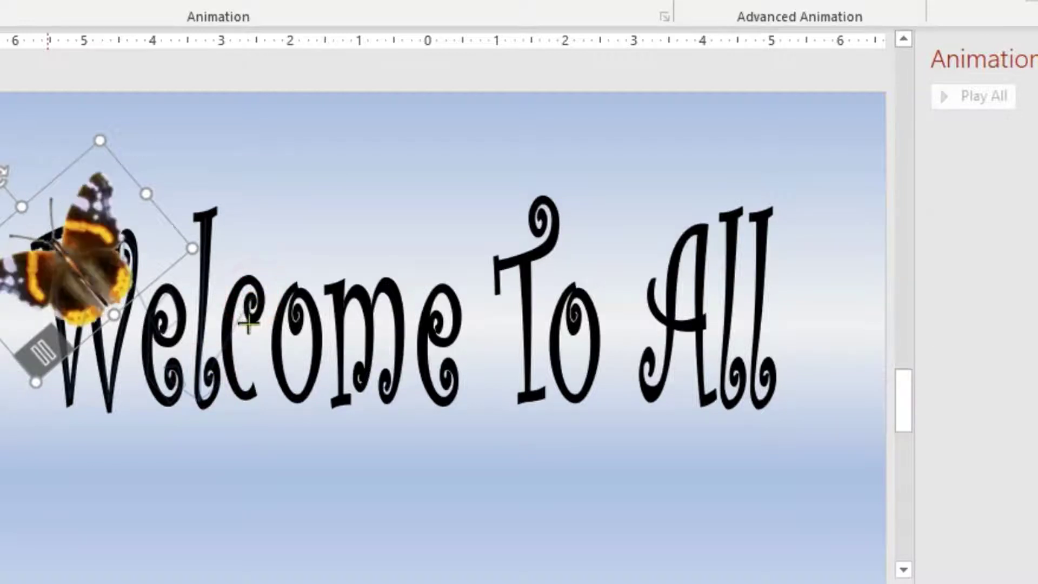
{"action": "left_click", "coordinate": [251, 317]}
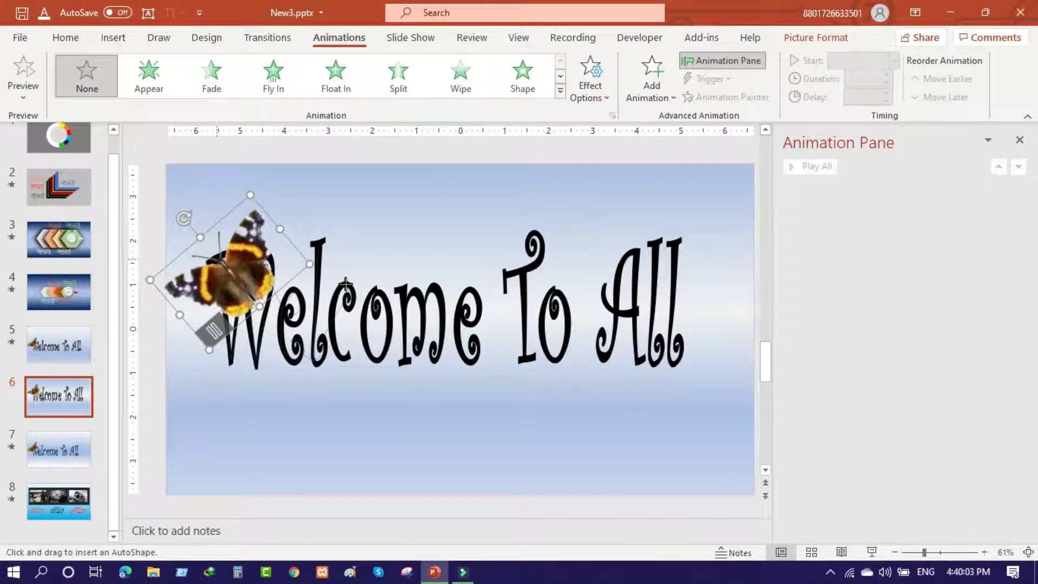
{"action": "left_click", "coordinate": [338, 292]}
{"action": "left_click", "coordinate": [335, 294]}
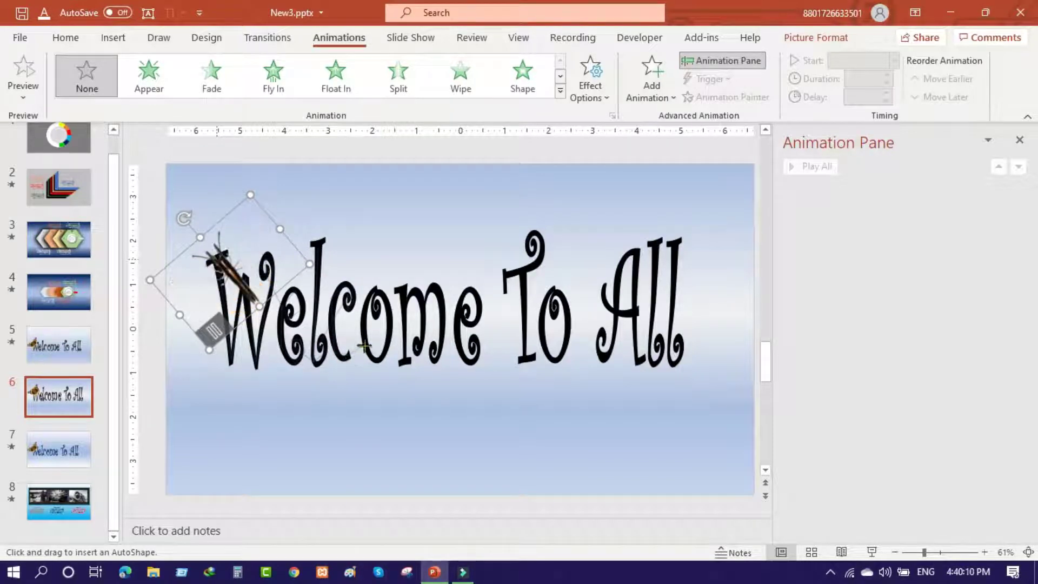
{"action": "left_click", "coordinate": [377, 360]}
{"action": "left_click", "coordinate": [373, 289]}
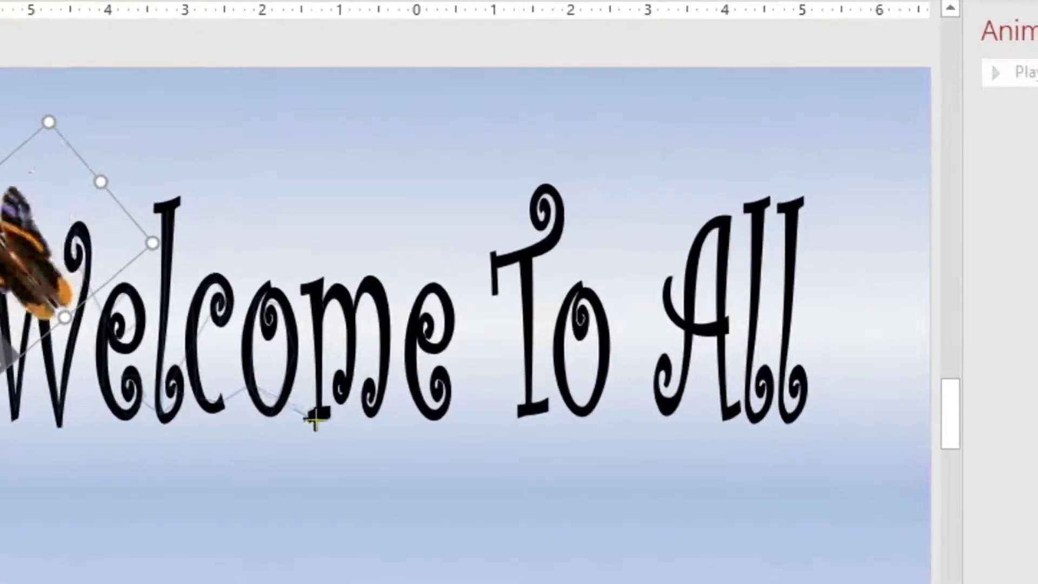
{"action": "left_click", "coordinate": [319, 301]}
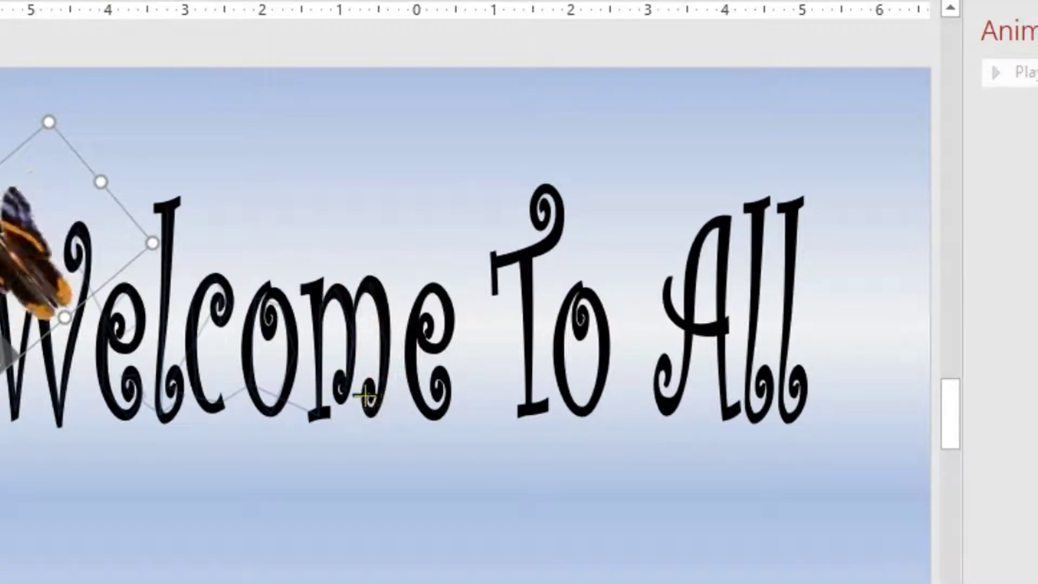
{"action": "left_click", "coordinate": [439, 287]}
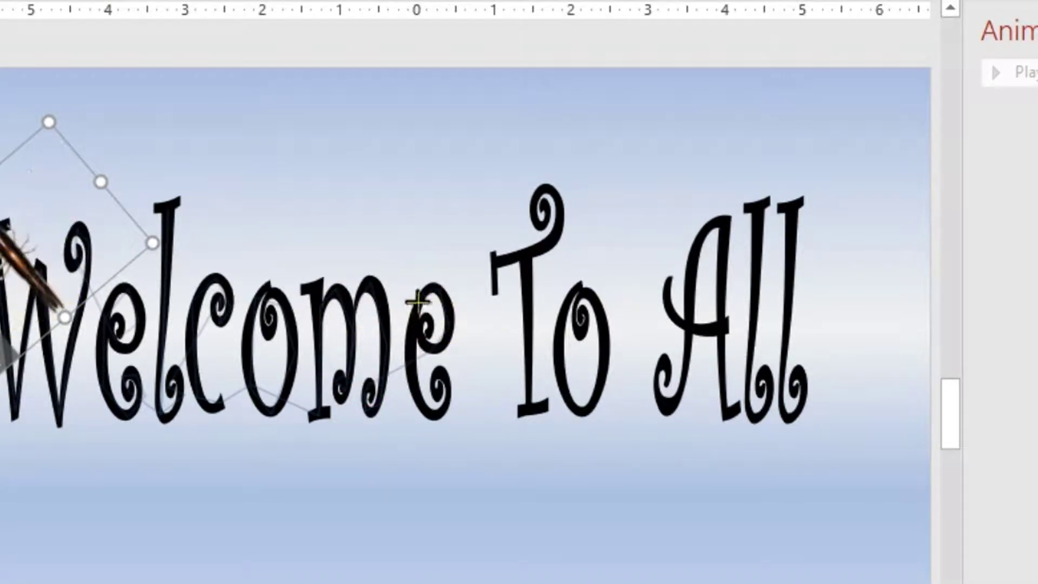
Continue the path down the T and over 'All', finishing it above All's end
{"action": "left_click", "coordinate": [492, 291]}
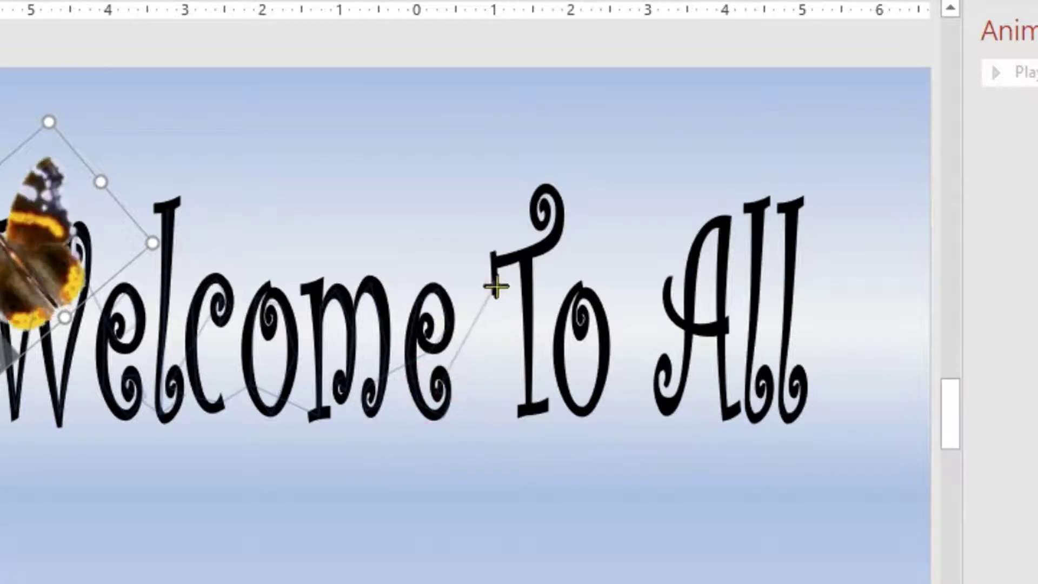
{"action": "left_click", "coordinate": [552, 185]}
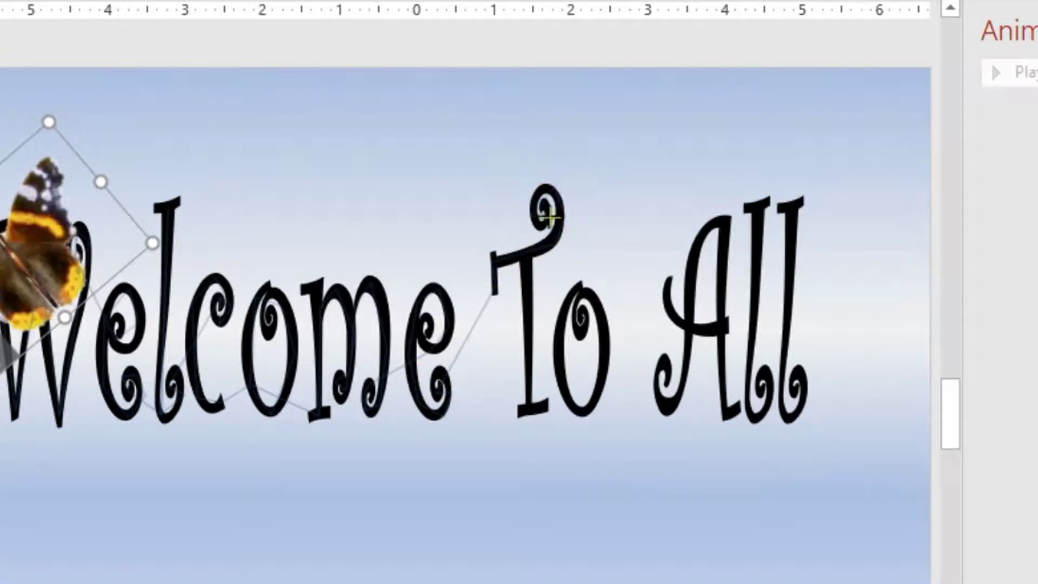
{"action": "left_click", "coordinate": [528, 259]}
{"action": "left_click", "coordinate": [532, 412]}
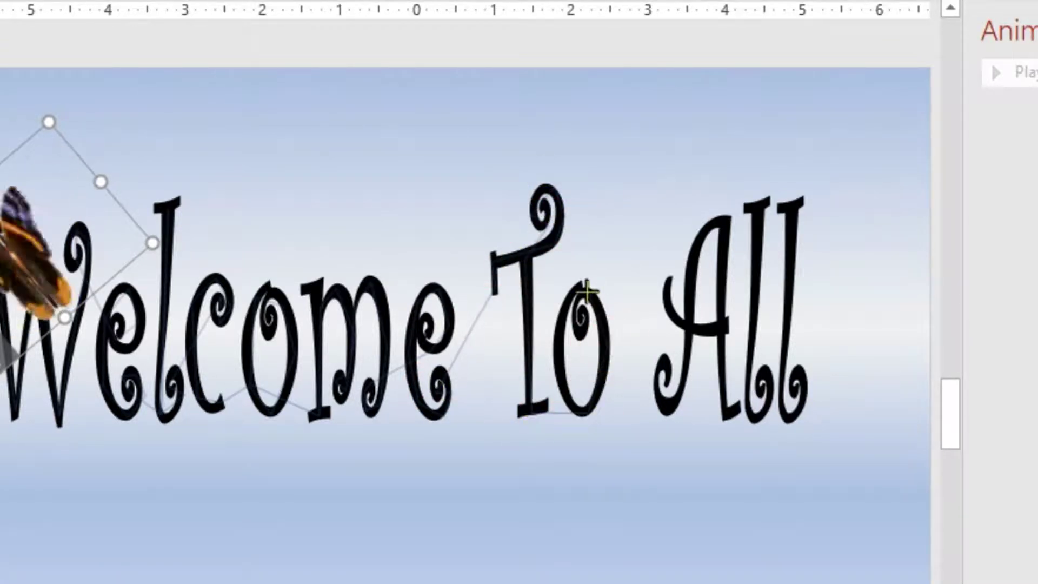
{"action": "left_click", "coordinate": [675, 357]}
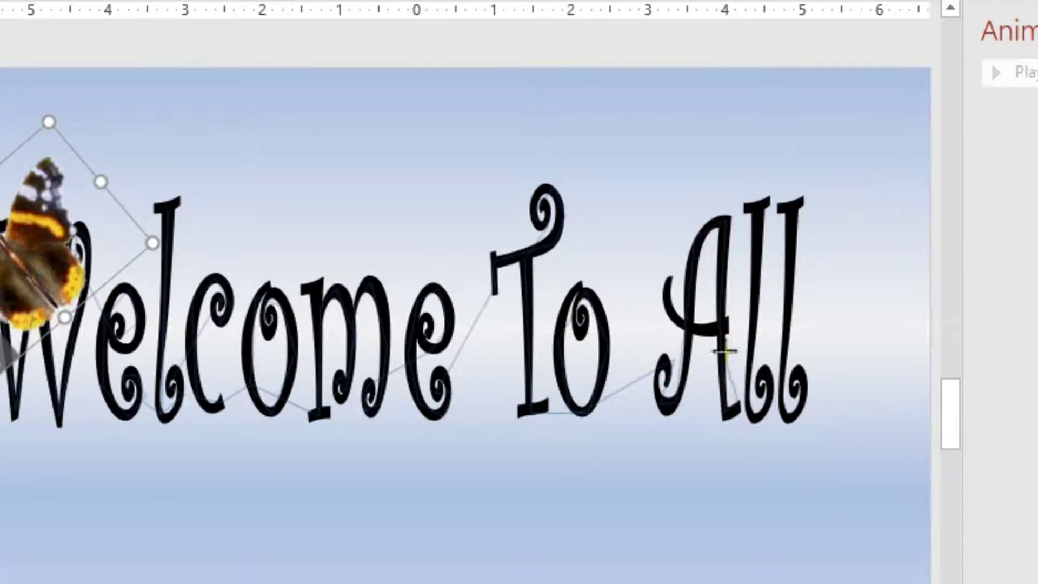
{"action": "left_click", "coordinate": [666, 287]}
{"action": "left_click", "coordinate": [753, 213]}
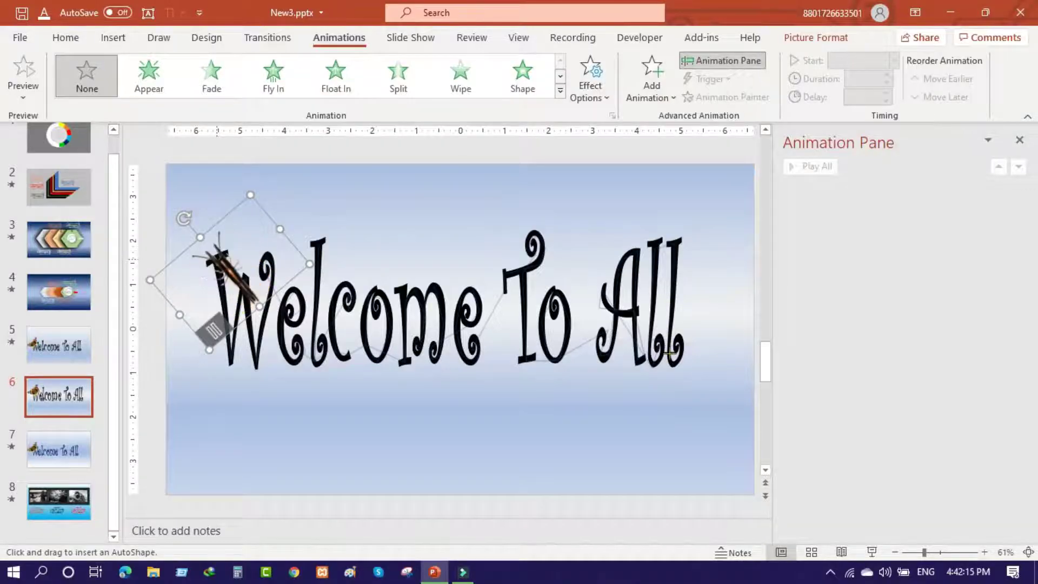
{"action": "left_click", "coordinate": [676, 367]}
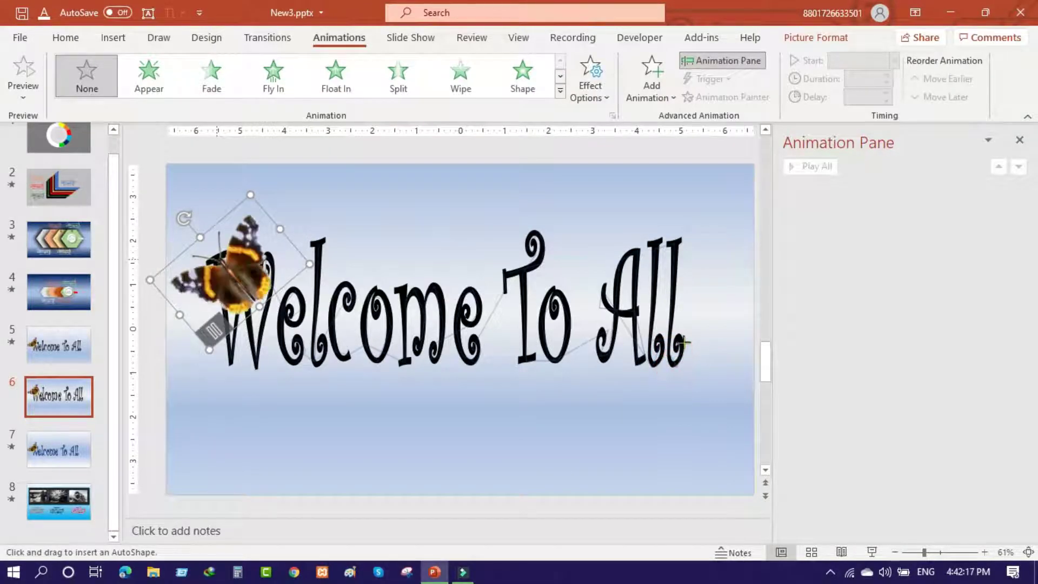
{"action": "left_click", "coordinate": [676, 343]}
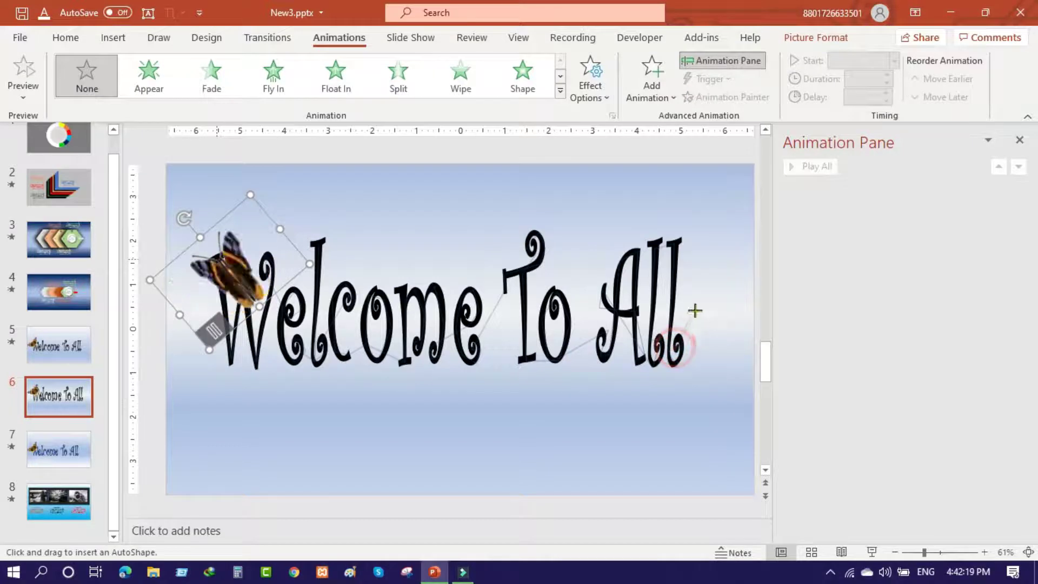
{"action": "double_click", "coordinate": [720, 243]}
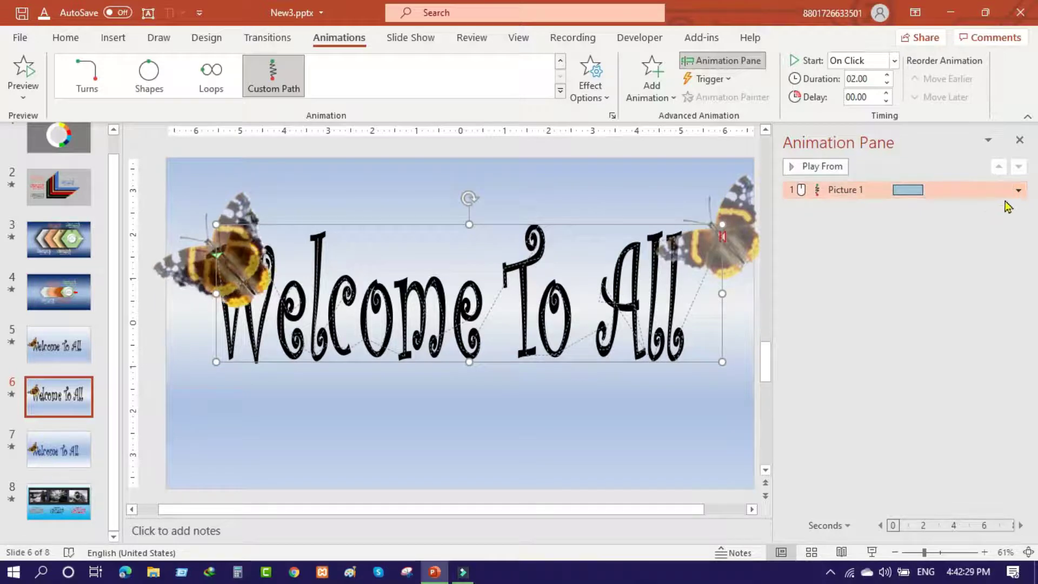
Drag the butterfly path's Smooth start to 0 sec in its Effect Options
{"action": "left_click", "coordinate": [1018, 191]}
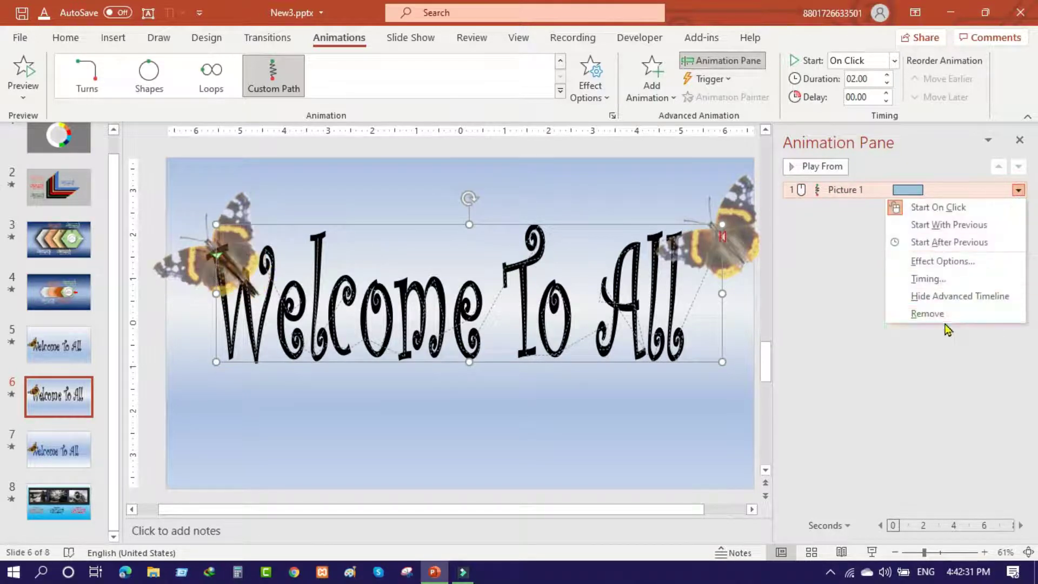
{"action": "left_click", "coordinate": [924, 260]}
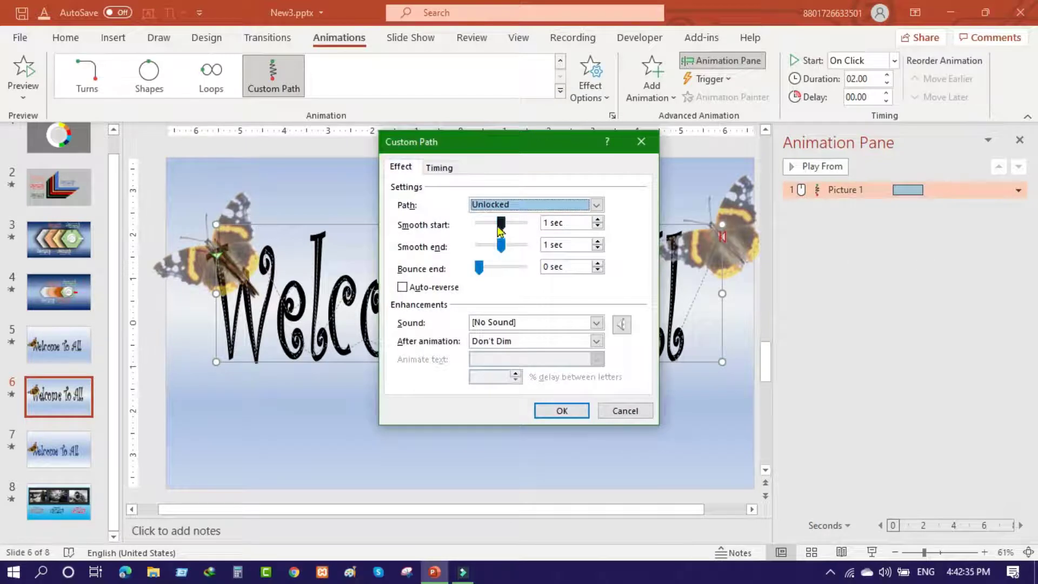
{"action": "left_click_drag", "start_coordinate": [500, 230], "coordinate": [478, 224]}
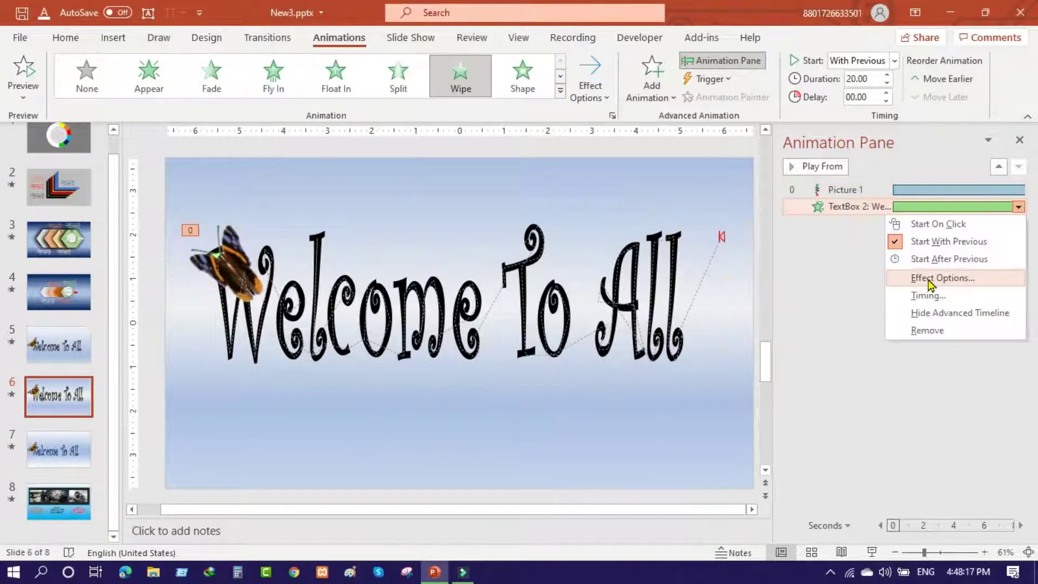
{"action": "left_click", "coordinate": [929, 280]}
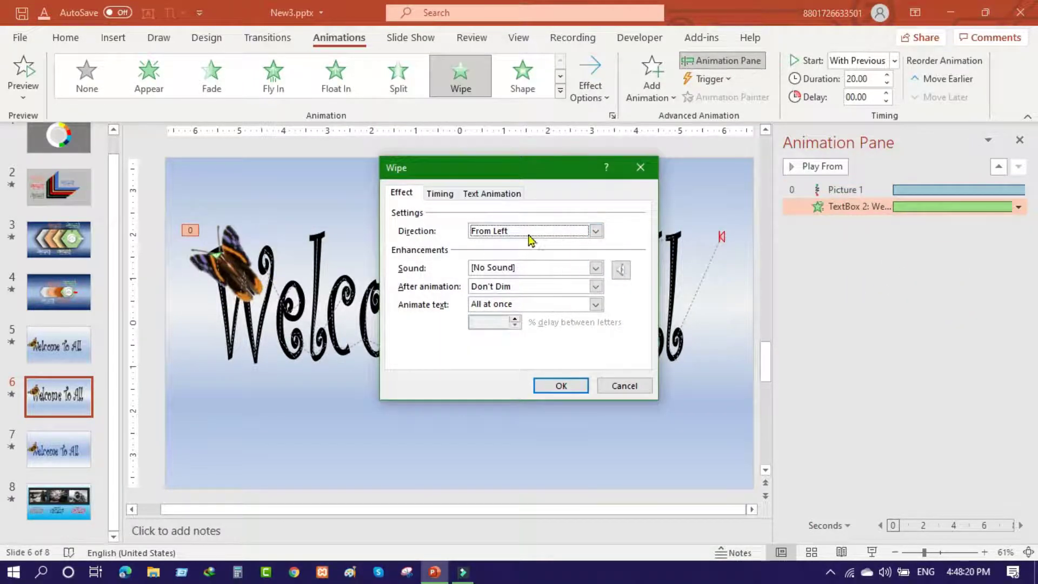
Set the text wipe's Duration to 5 seconds, then briefly preview the slide show
{"action": "left_click", "coordinate": [440, 193]}
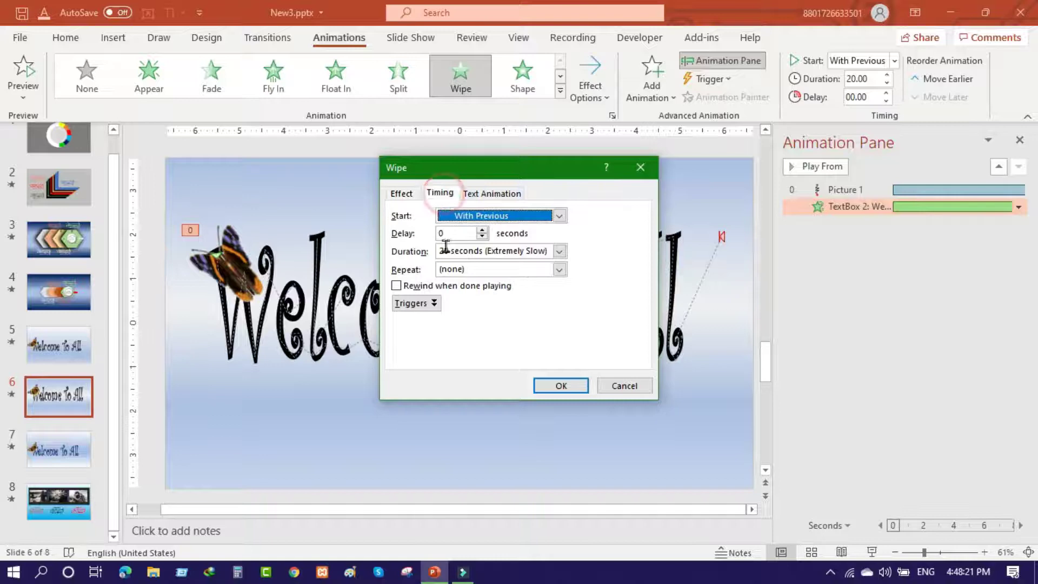
{"action": "left_click", "coordinate": [560, 252]}
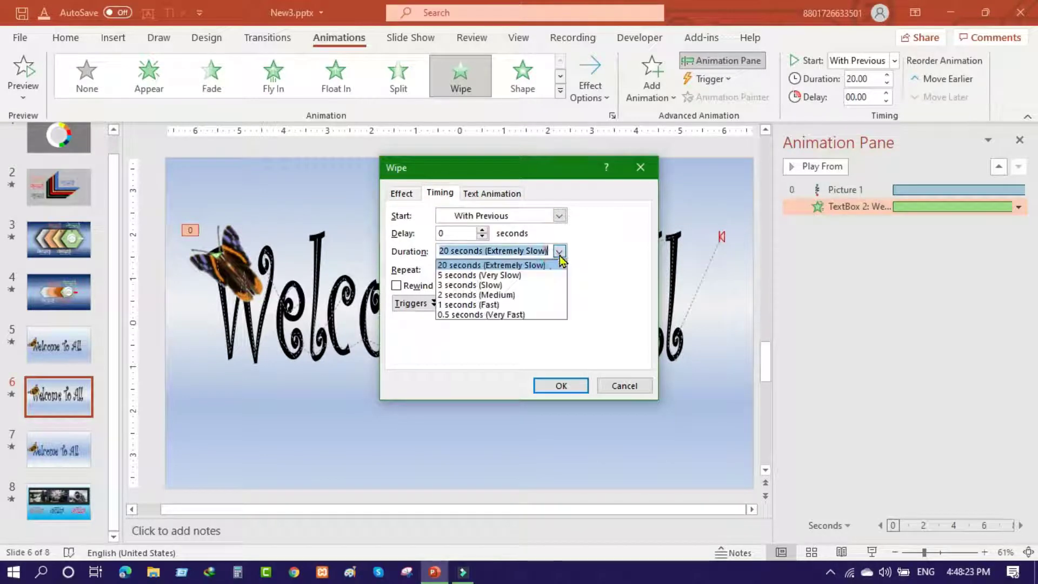
{"action": "left_click", "coordinate": [461, 276]}
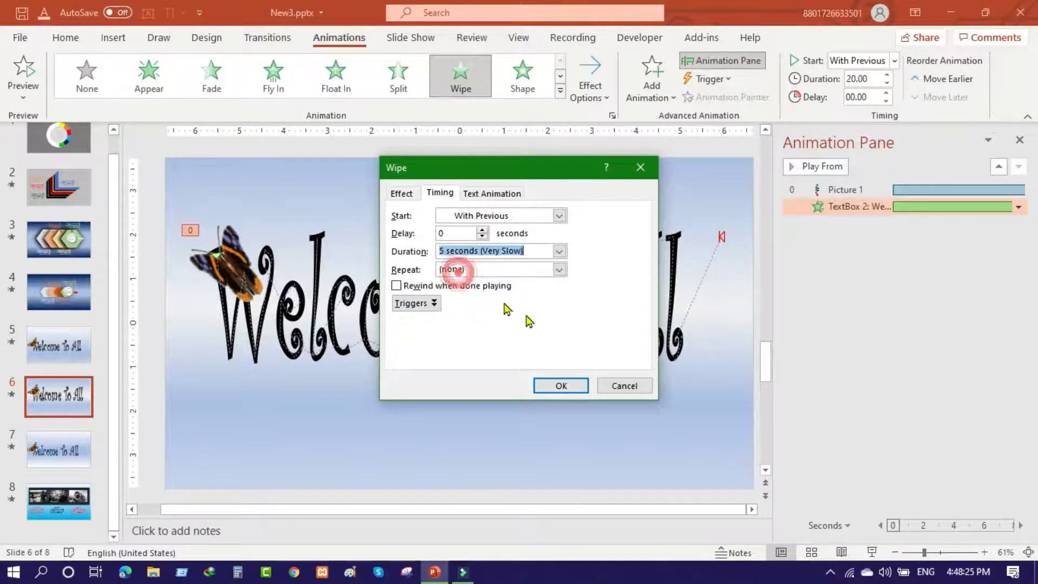
{"action": "left_click", "coordinate": [561, 386]}
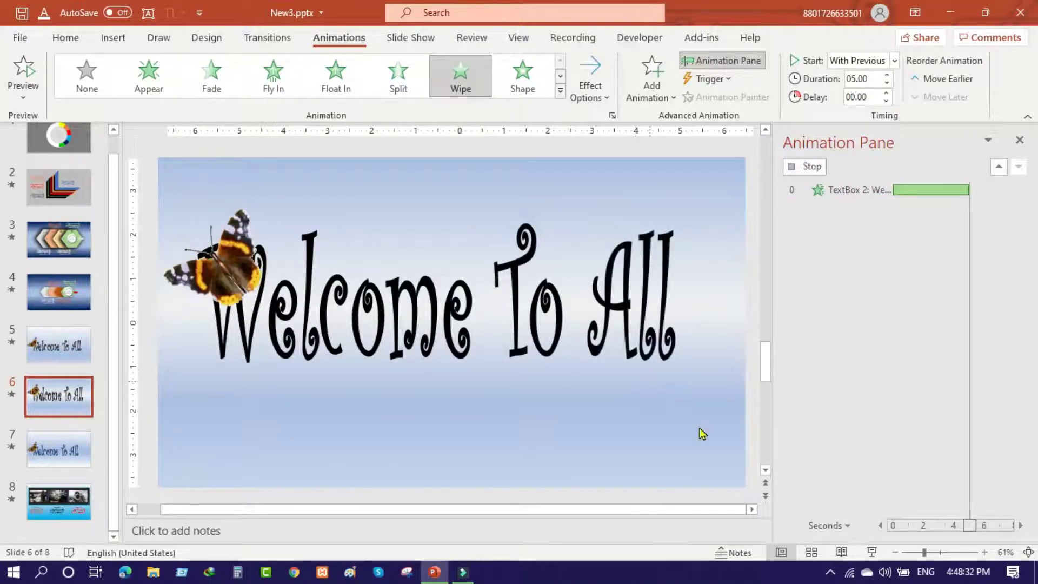
{"action": "left_click", "coordinate": [869, 551]}
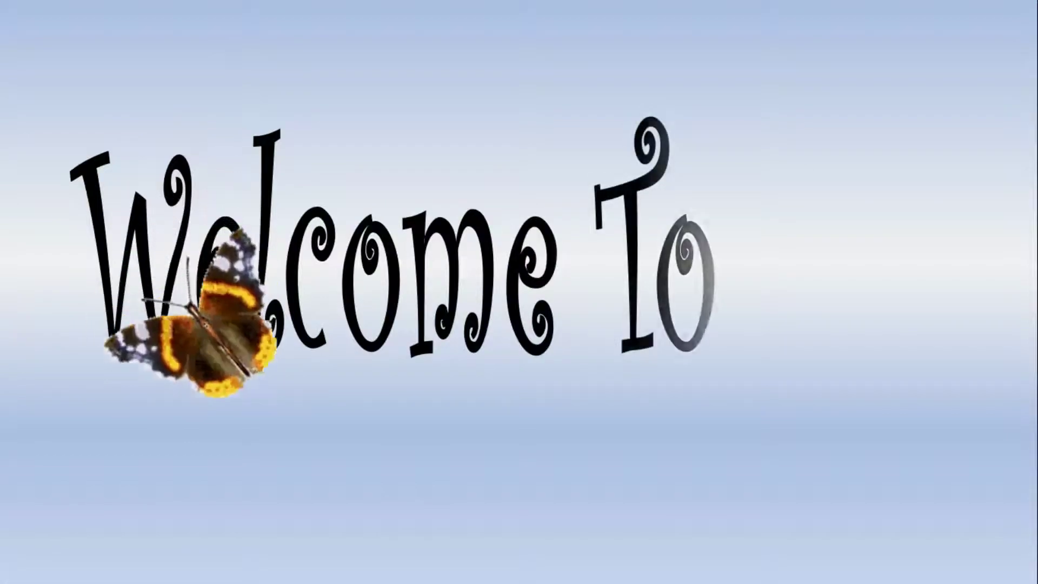
{"action": "key", "text": "Escape"}
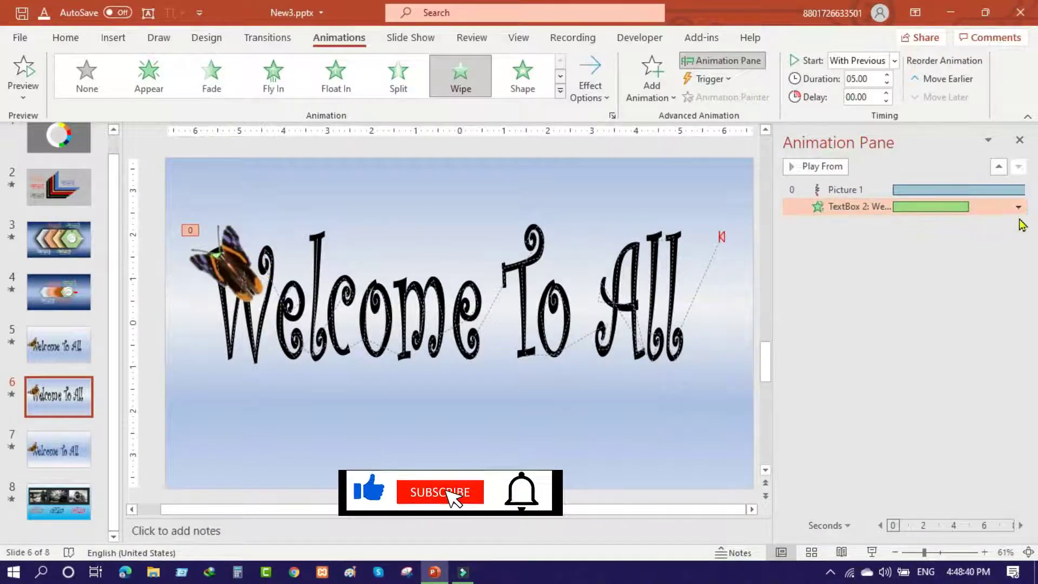
Change TextBox 2's wipe Duration back to 20 seconds (Extremely Slow)
{"action": "left_click", "coordinate": [1018, 207]}
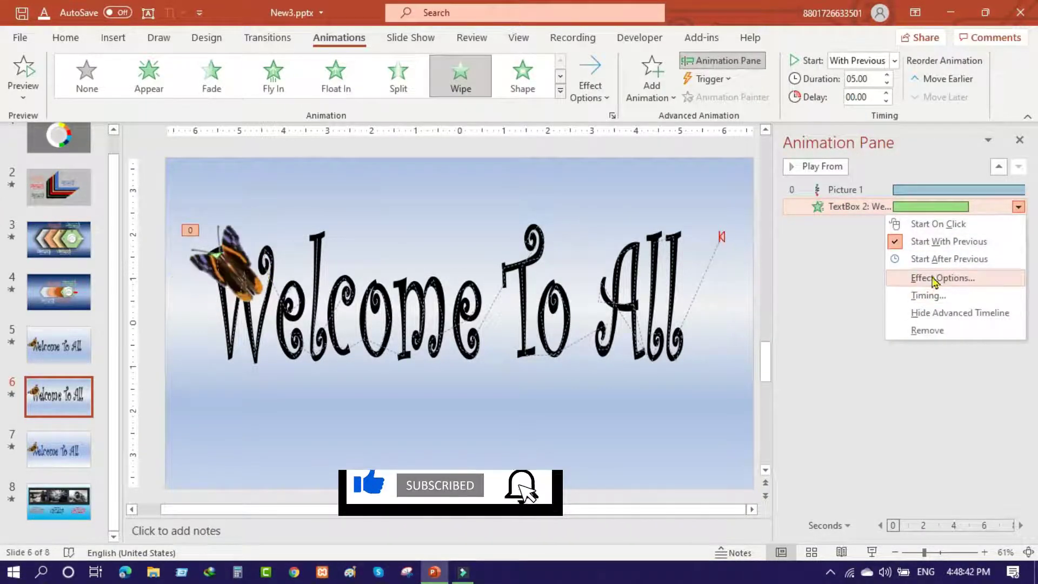
{"action": "left_click", "coordinate": [922, 295]}
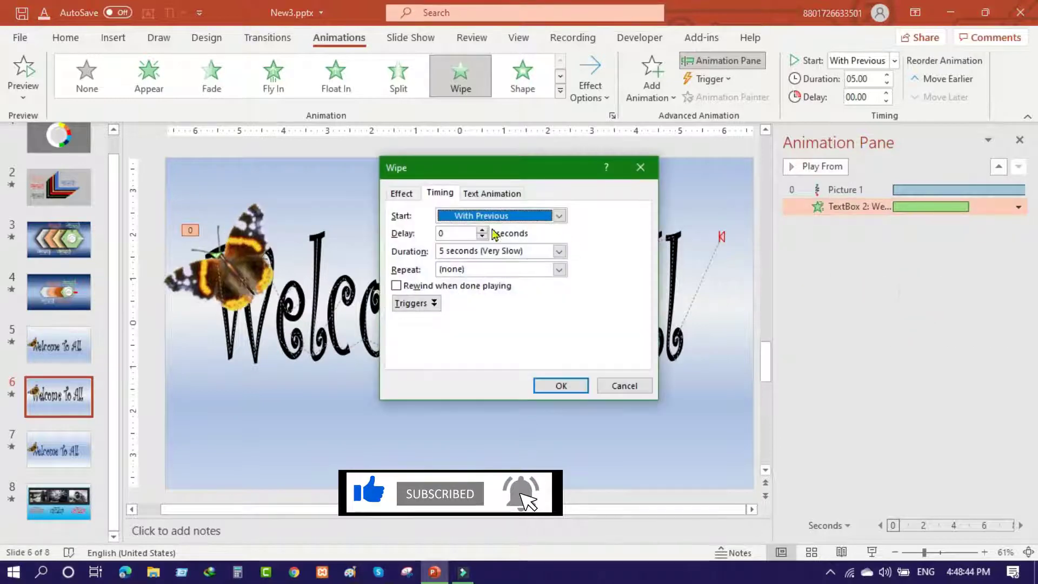
{"action": "left_click", "coordinate": [558, 253]}
{"action": "left_click", "coordinate": [462, 265]}
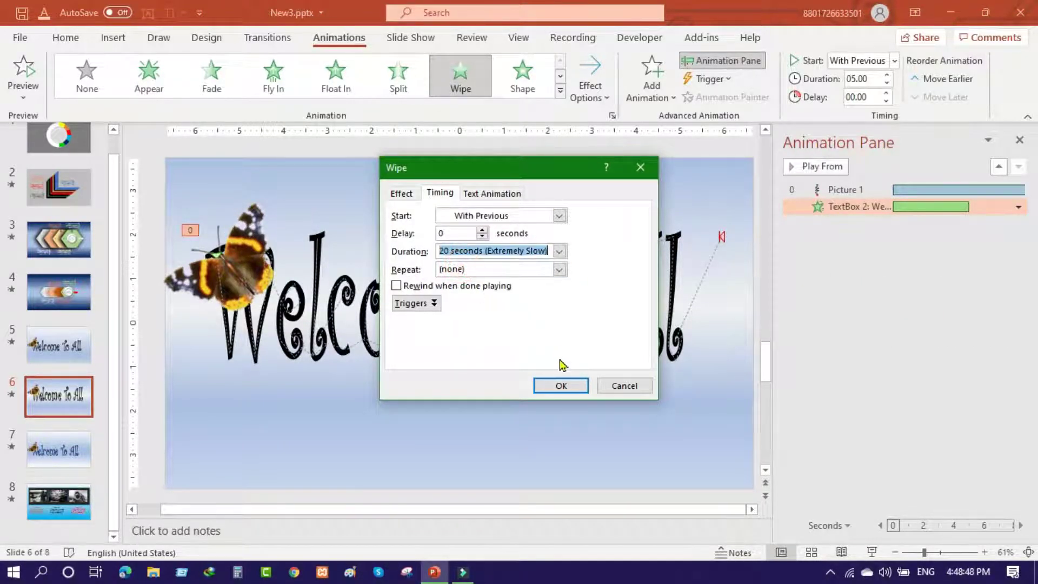
{"action": "left_click", "coordinate": [553, 387]}
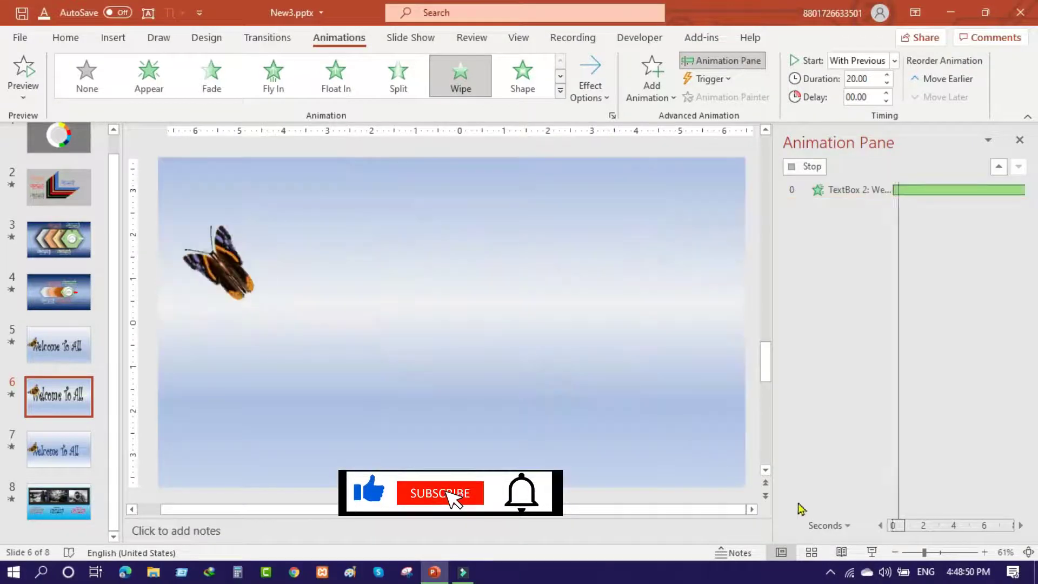
{"action": "left_click", "coordinate": [872, 552]}
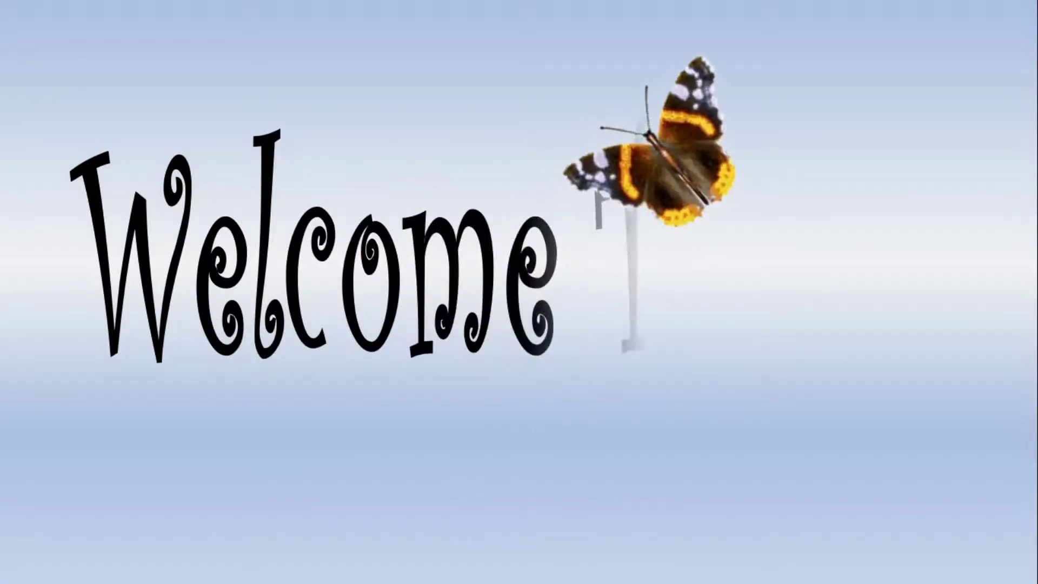
{"action": "key", "text": "Escape"}
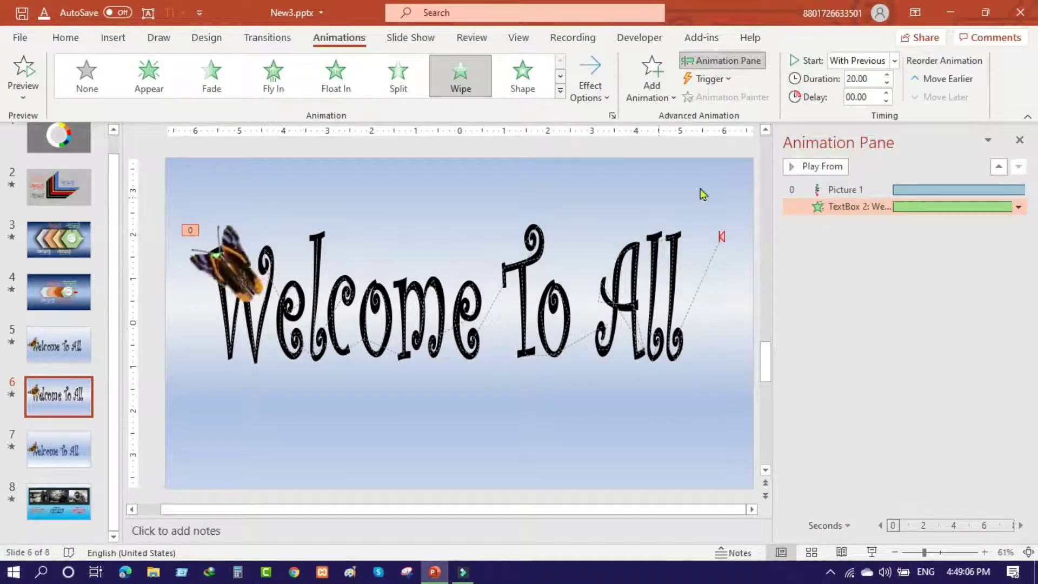
Set the Picture 1 motion path animation's Duration to 18 seconds
{"action": "left_click", "coordinate": [868, 187]}
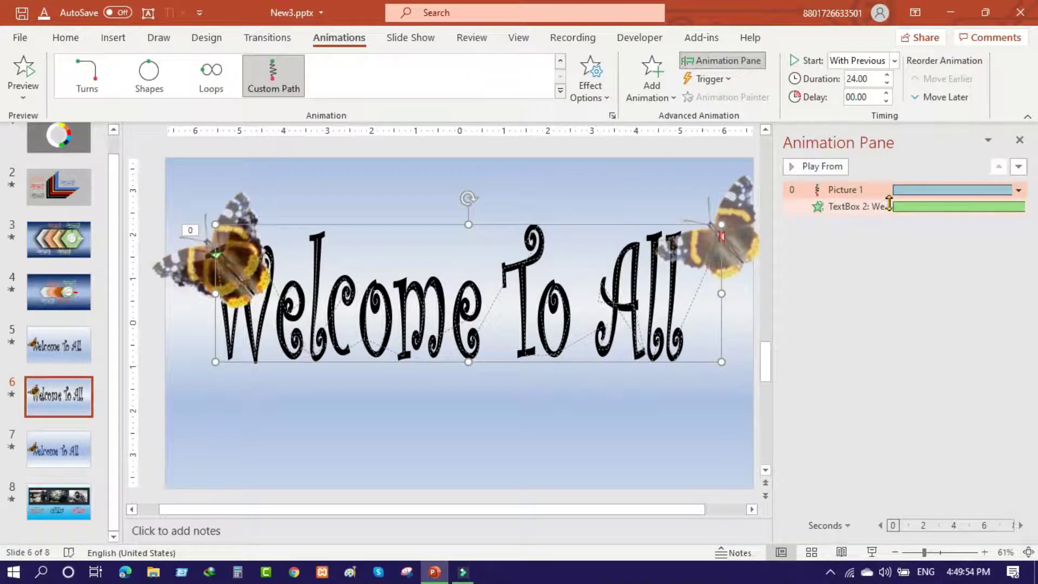
{"action": "left_click", "coordinate": [1019, 190]}
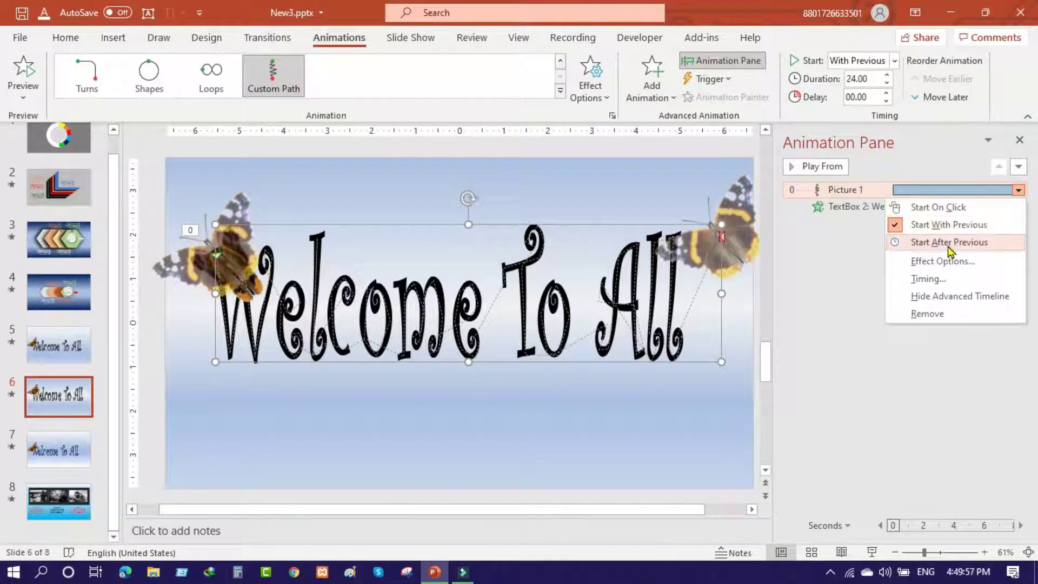
{"action": "left_click", "coordinate": [928, 279]}
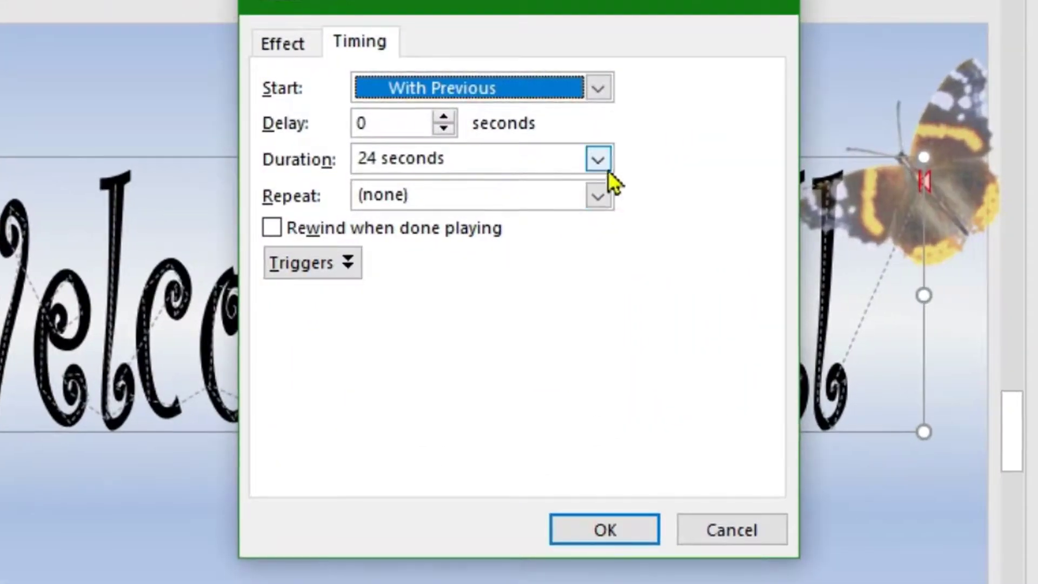
{"action": "left_click", "coordinate": [597, 162]}
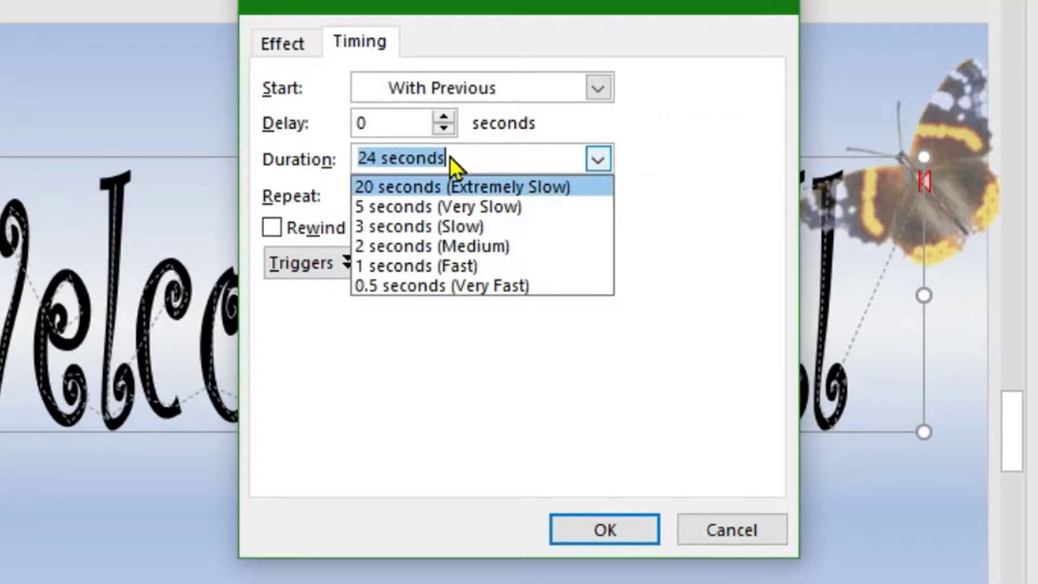
{"action": "type", "text": "18"}
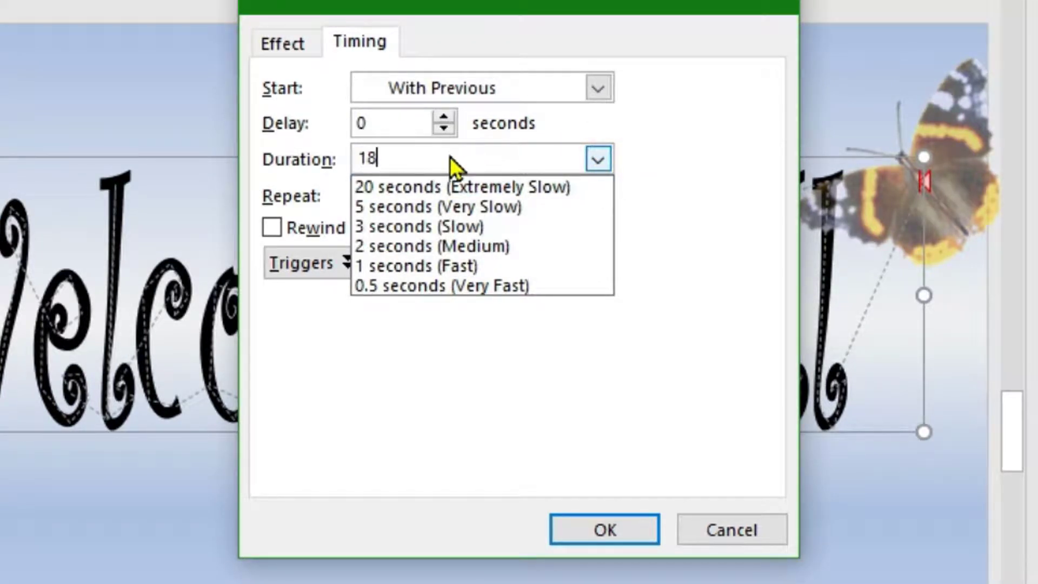
{"action": "left_click", "coordinate": [450, 157]}
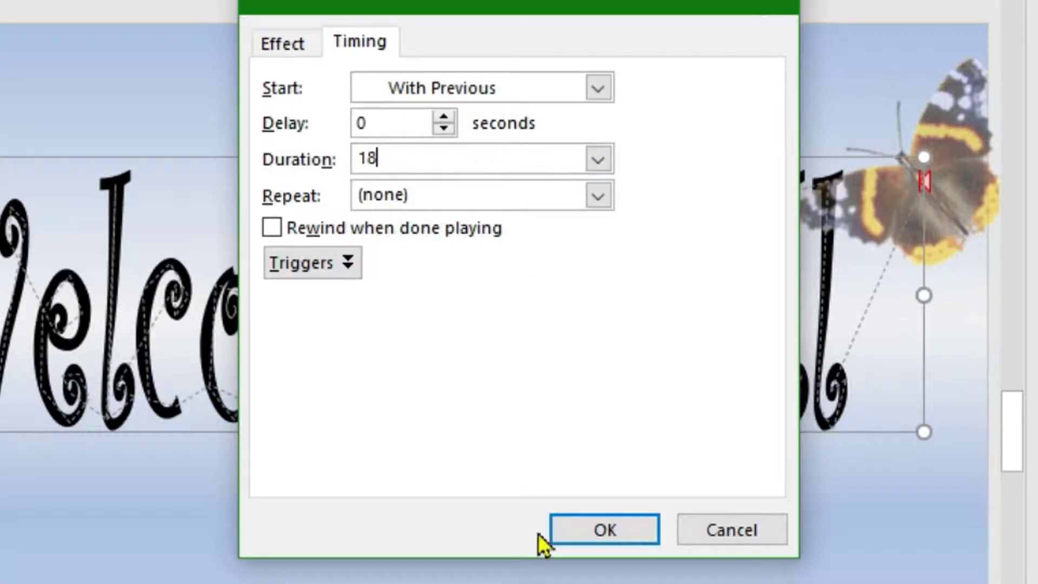
{"action": "left_click", "coordinate": [614, 533]}
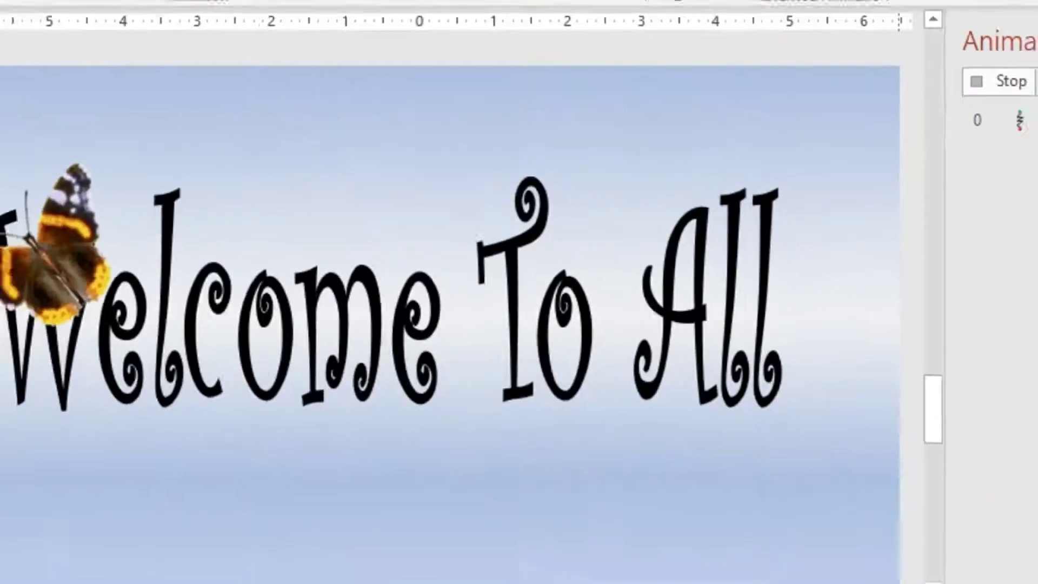
{"action": "left_click", "coordinate": [874, 549]}
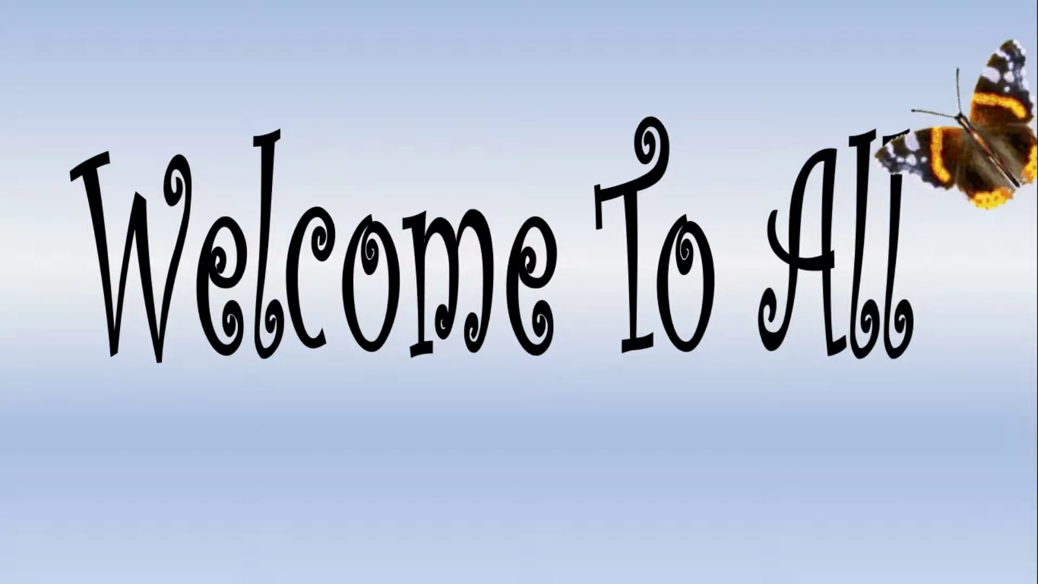
{"action": "key", "text": "Escape"}
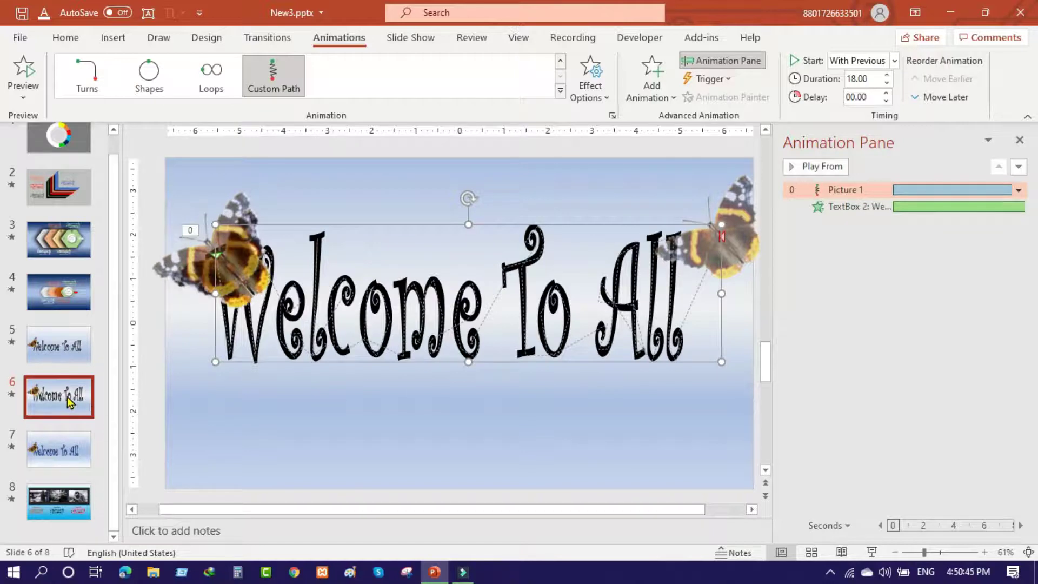
Duplicate slide 6 as slide 7 and select its Welcome To All text box
{"action": "left_click", "coordinate": [70, 402]}
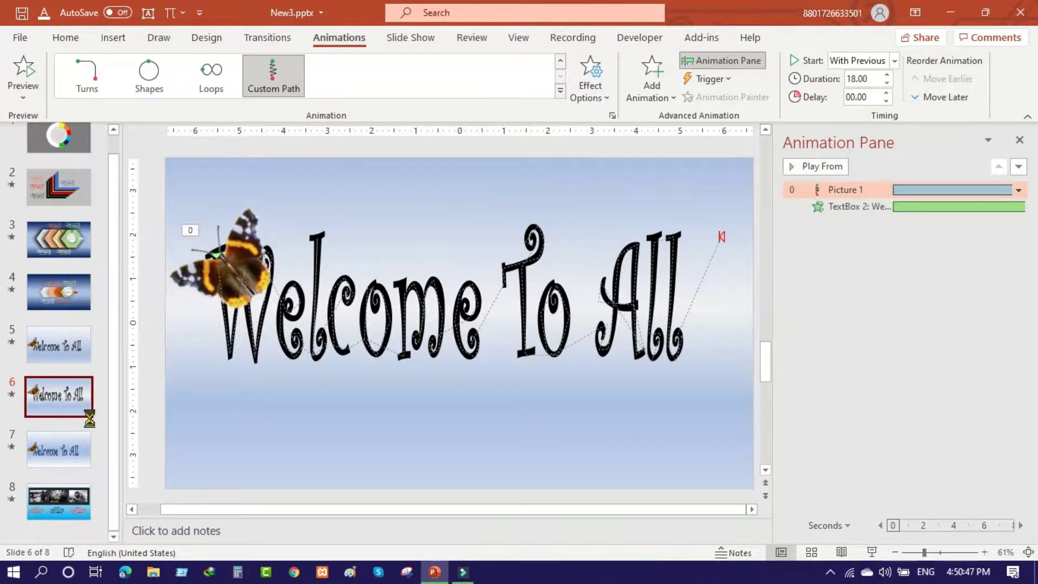
{"action": "left_click", "coordinate": [66, 452]}
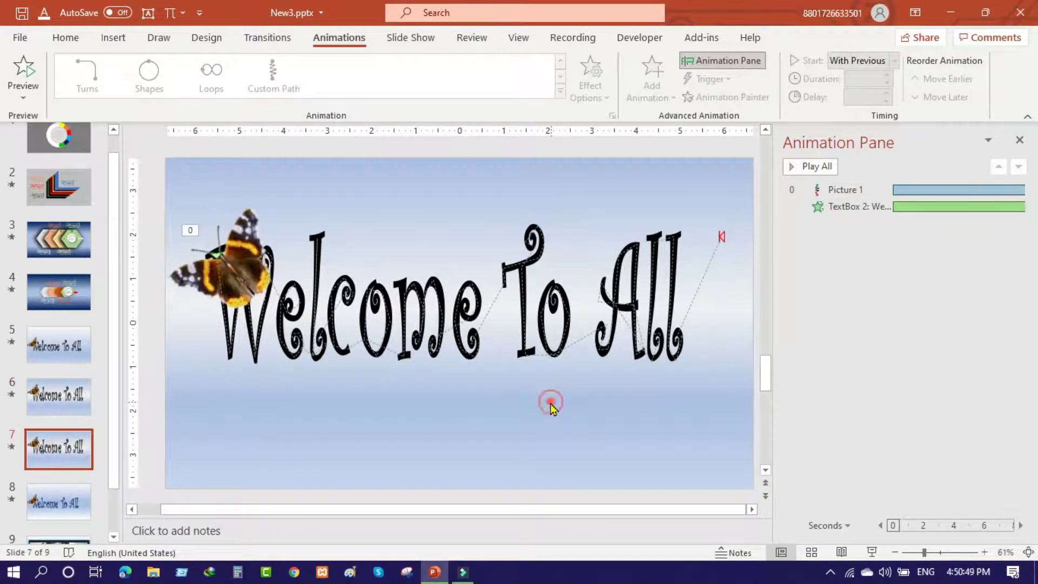
{"action": "right_click", "coordinate": [457, 414]}
{"action": "left_click", "coordinate": [388, 454]}
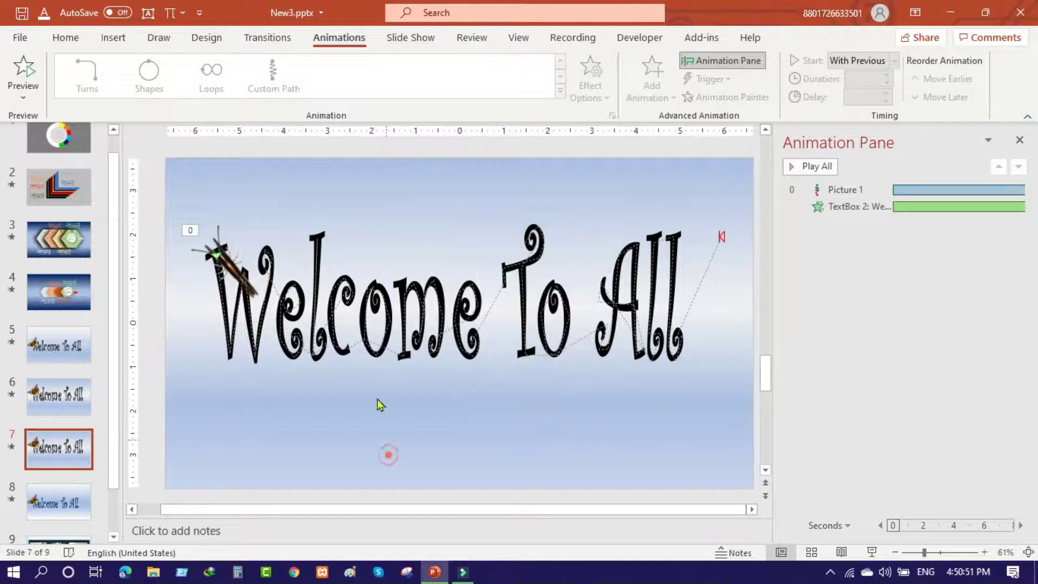
{"action": "left_click", "coordinate": [409, 270]}
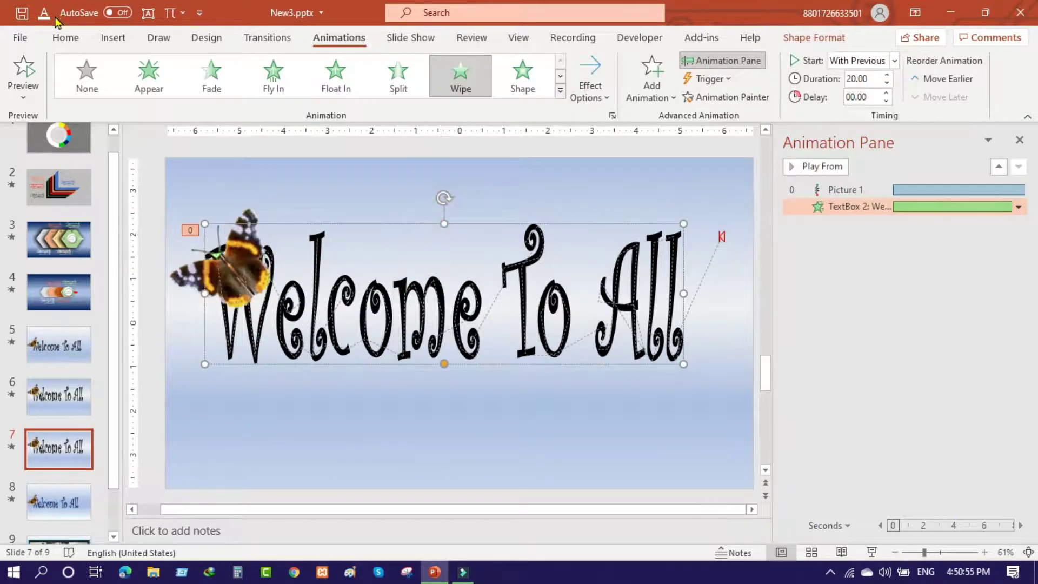
Colour the Welcome To All text Dark Blue from the Standard Colors palette
{"action": "left_click", "coordinate": [64, 38]}
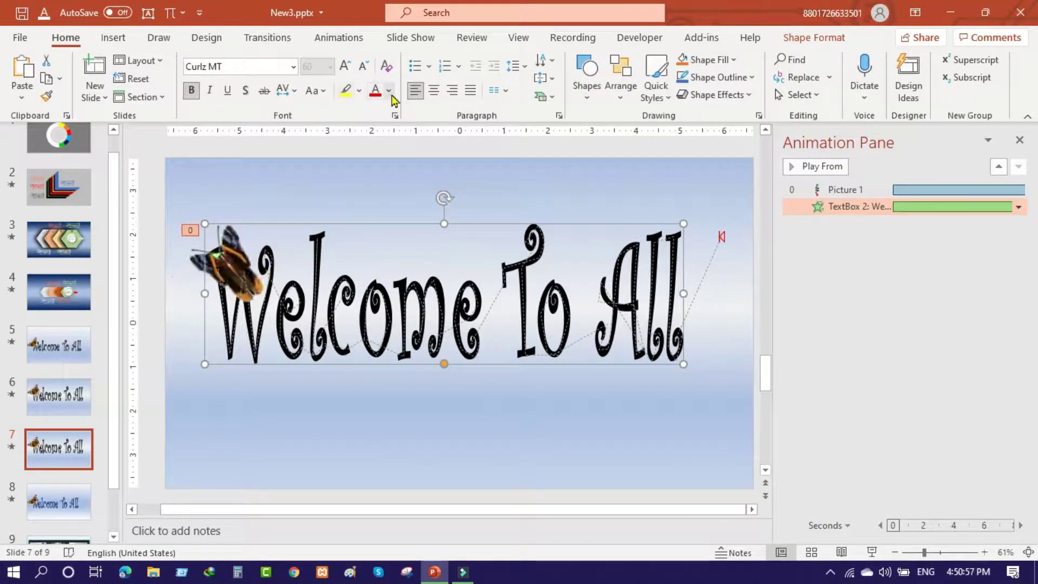
{"action": "left_click", "coordinate": [374, 94]}
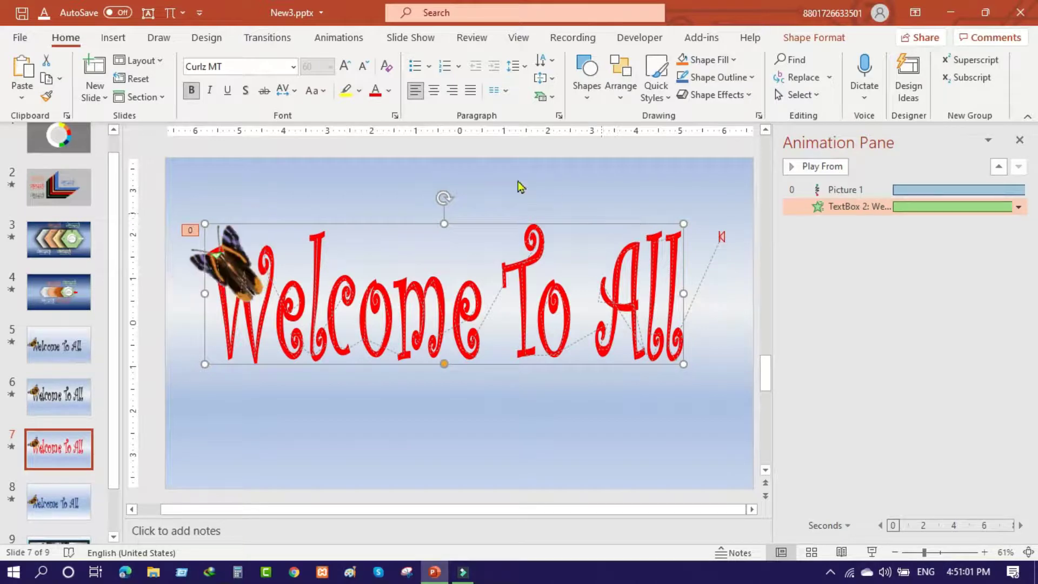
{"action": "left_click", "coordinate": [389, 92]}
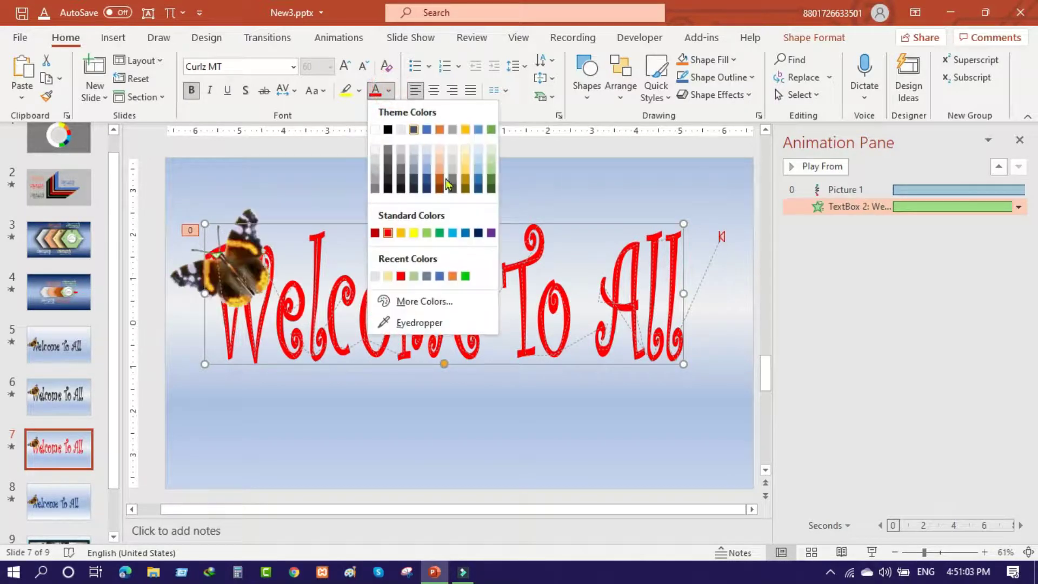
{"action": "left_click", "coordinate": [478, 233]}
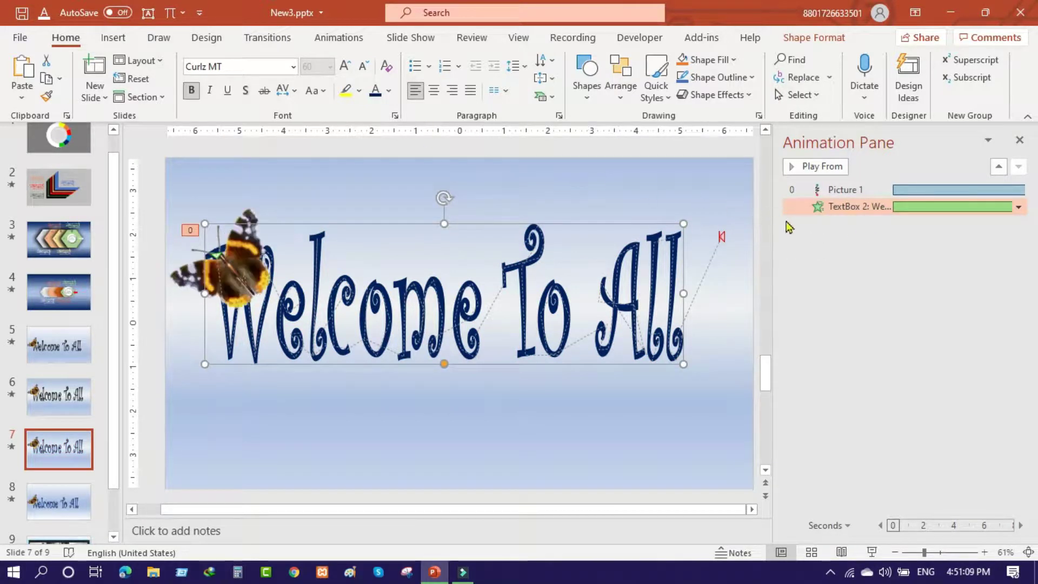
In Format Background, set the top gradient stop of slide 7 to Purple
{"action": "right_click", "coordinate": [561, 436]}
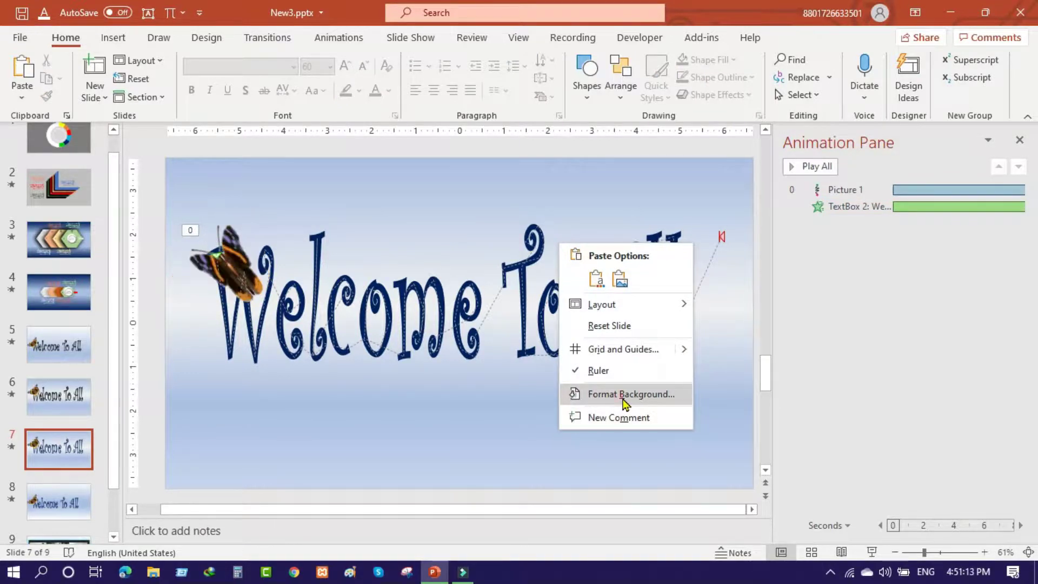
{"action": "left_click", "coordinate": [626, 394]}
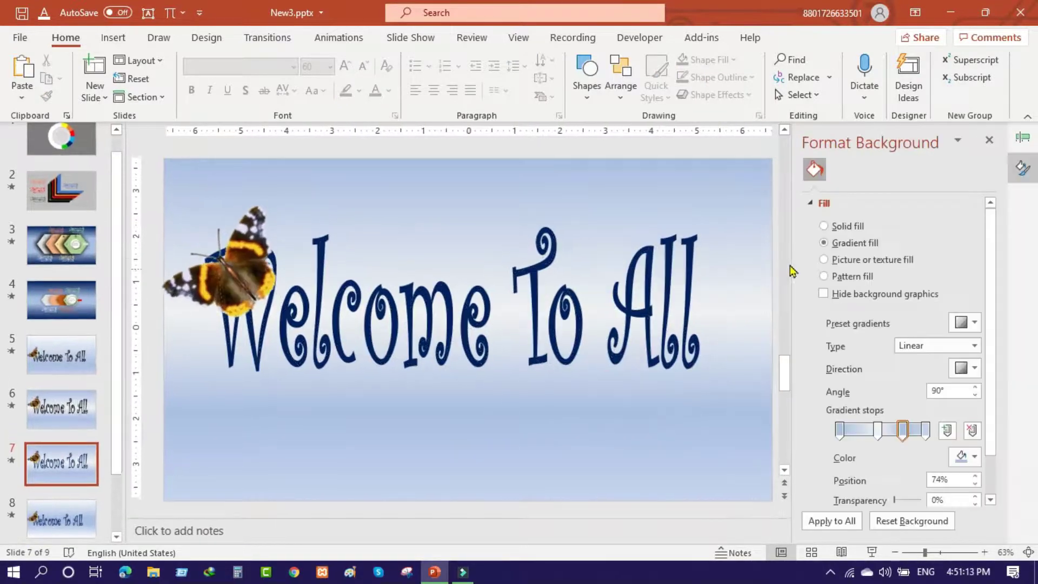
{"action": "left_click", "coordinate": [839, 429]}
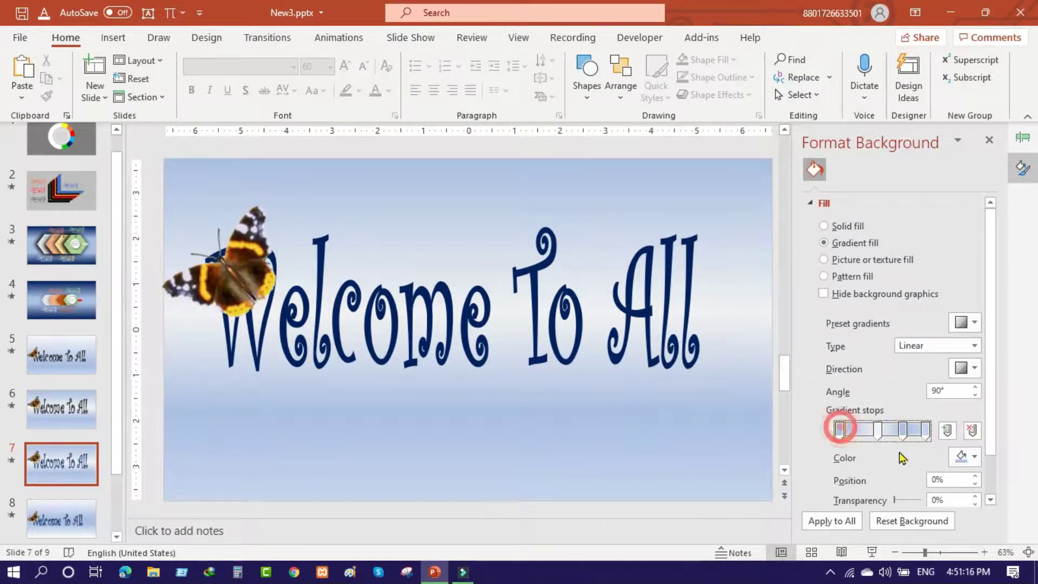
{"action": "left_click", "coordinate": [975, 460]}
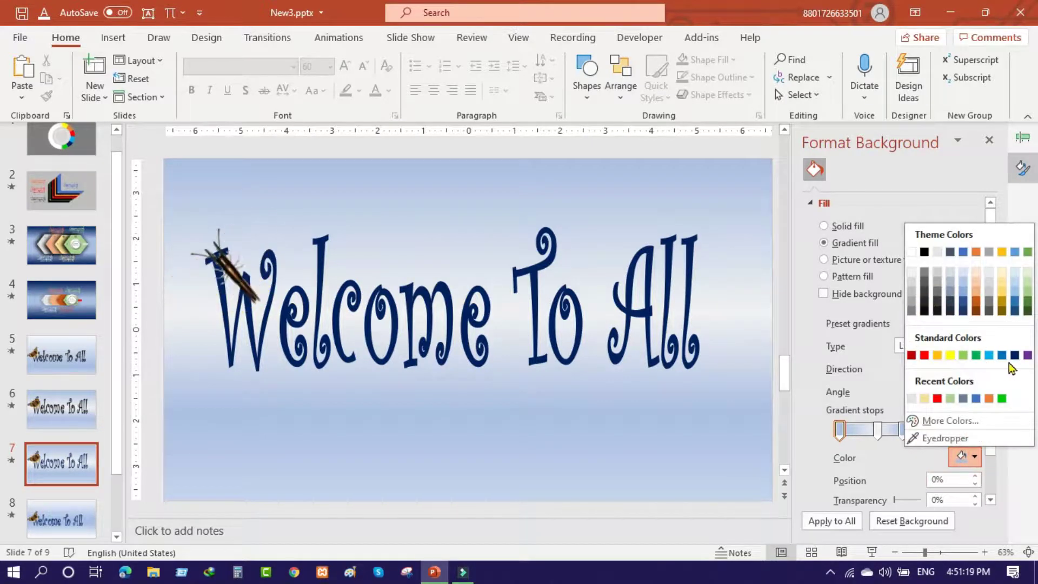
{"action": "left_click", "coordinate": [1026, 355]}
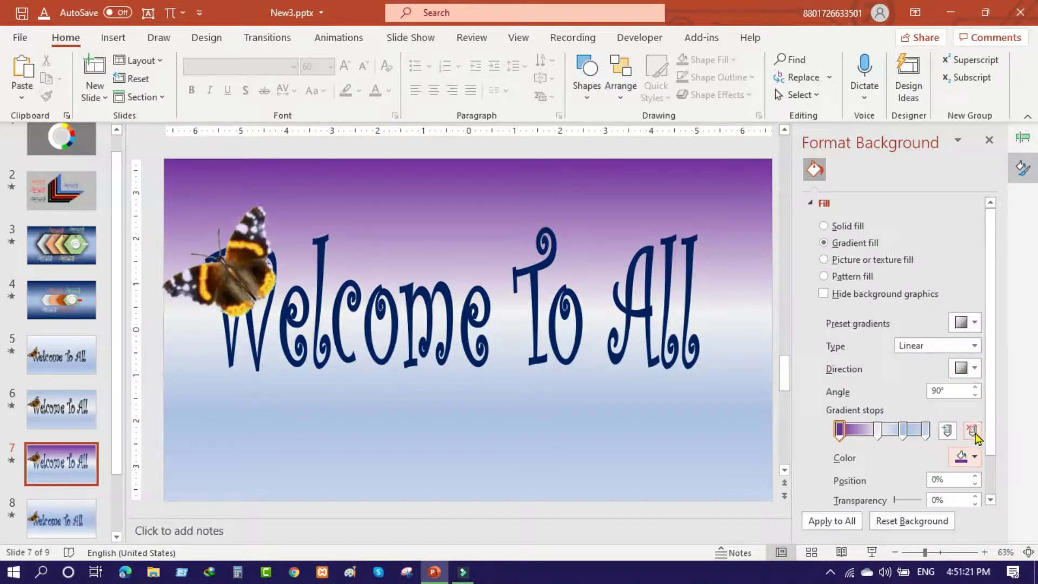
Make the bottom gradient stop Purple, nudge the middle band, and return to slide 6
{"action": "left_click", "coordinate": [925, 430]}
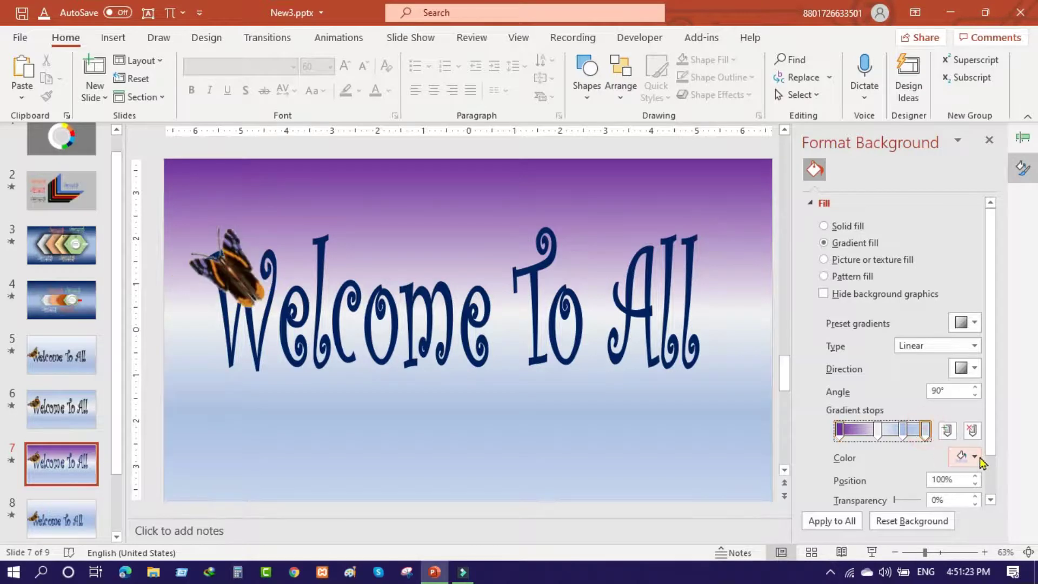
{"action": "left_click", "coordinate": [973, 459]}
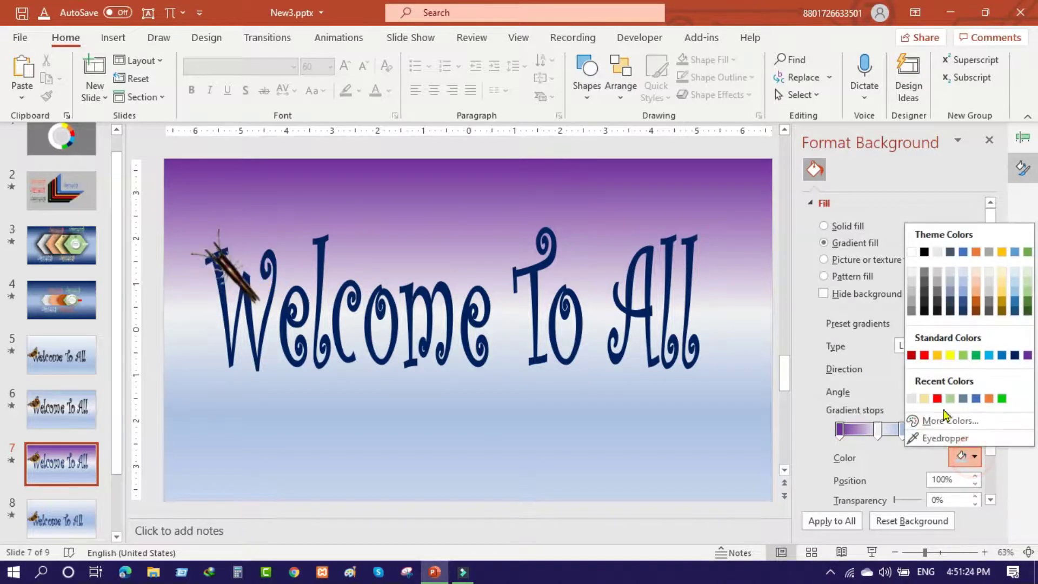
{"action": "left_click", "coordinate": [1026, 355]}
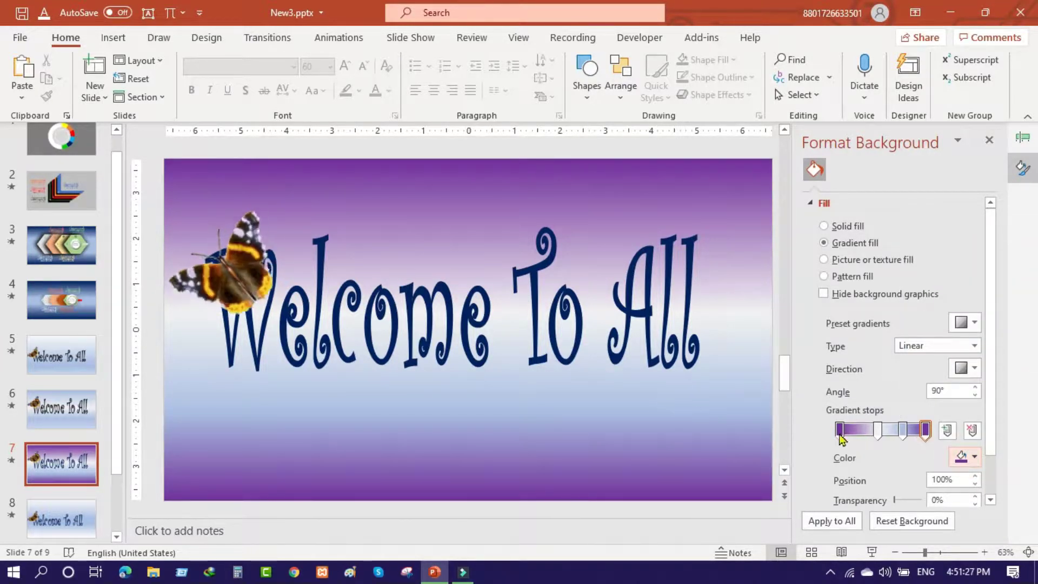
{"action": "left_click_drag", "start_coordinate": [881, 439], "coordinate": [890, 435]}
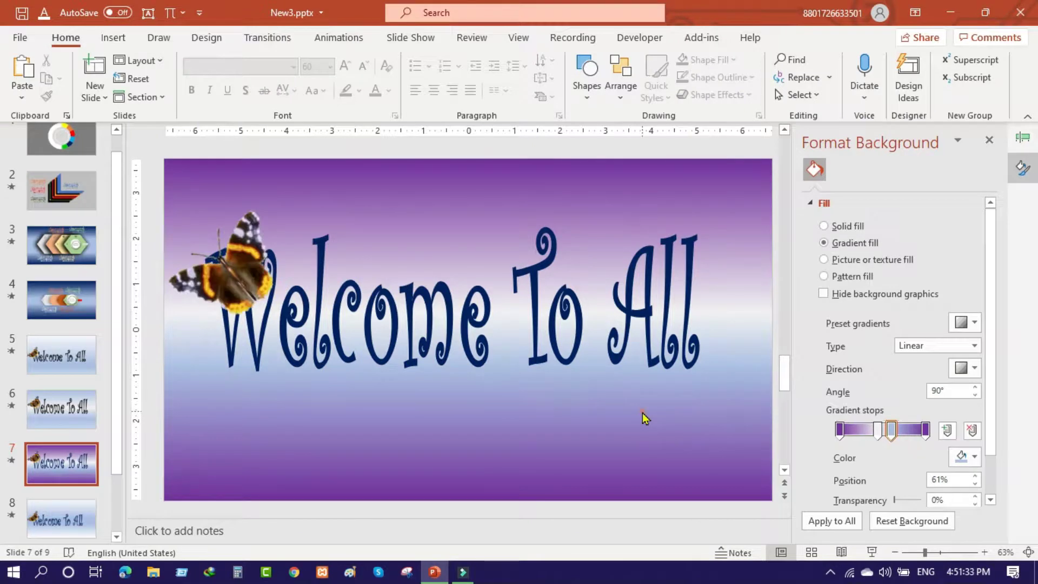
{"action": "left_click", "coordinate": [31, 414]}
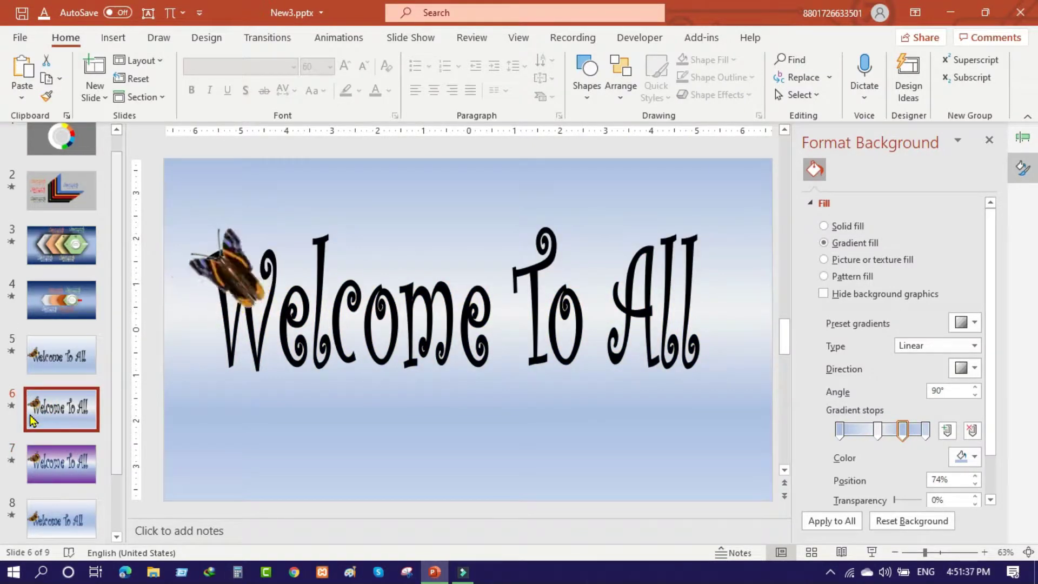
Present slide 6 full-screen from the status-bar Slide Show button
{"action": "left_click", "coordinate": [871, 555]}
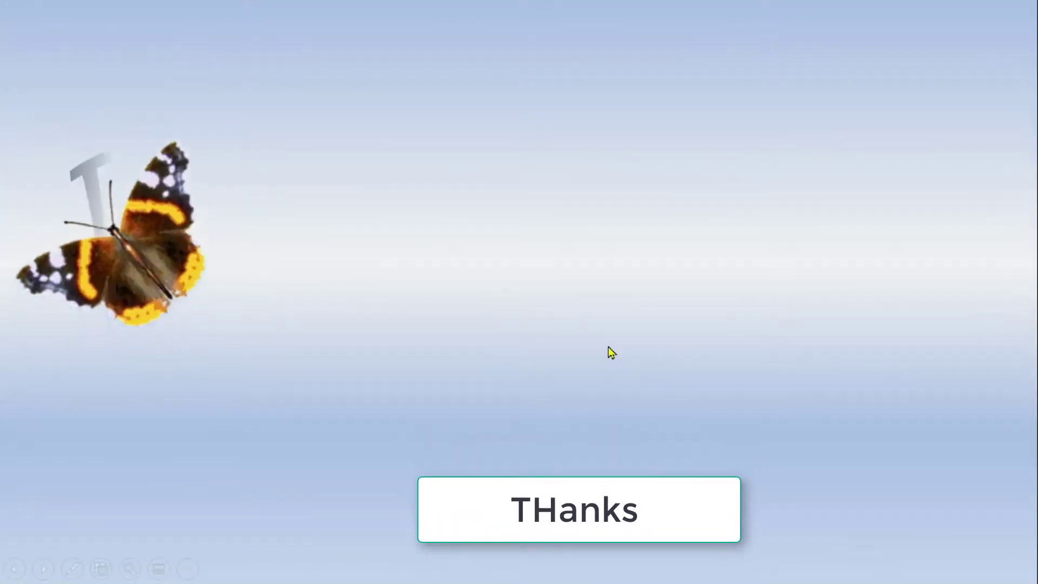